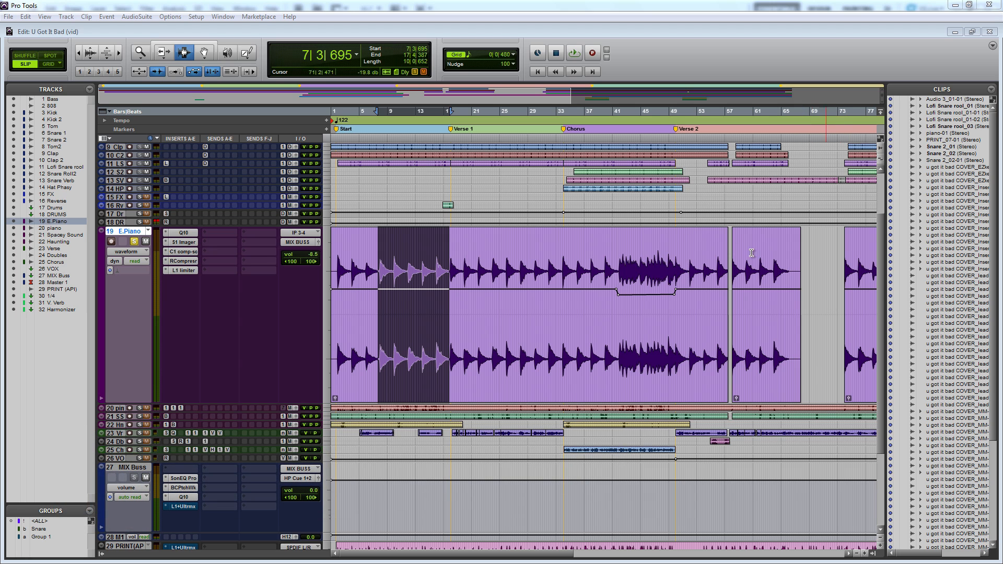
click(354, 303)
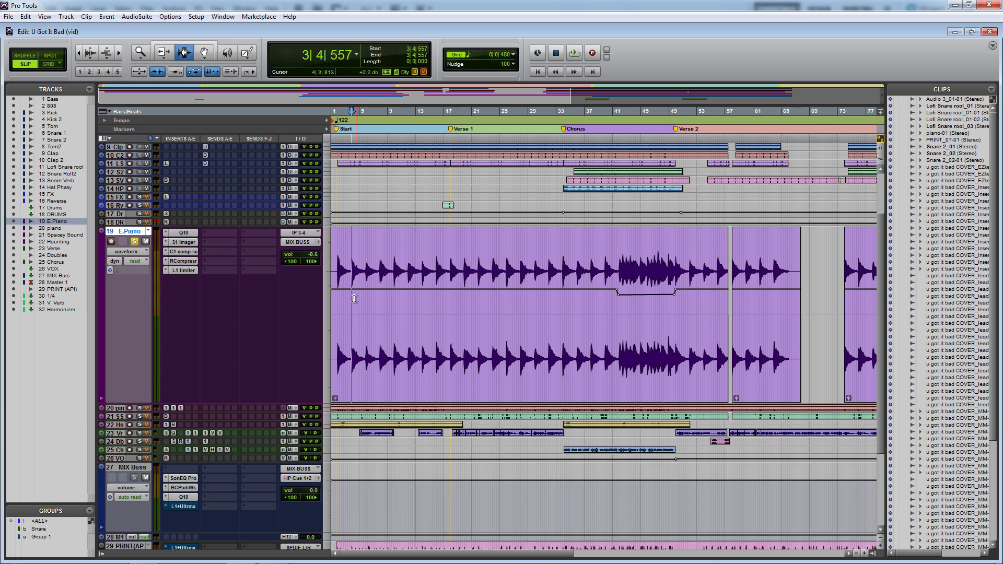
drag(345, 304, 424, 310)
click(437, 332)
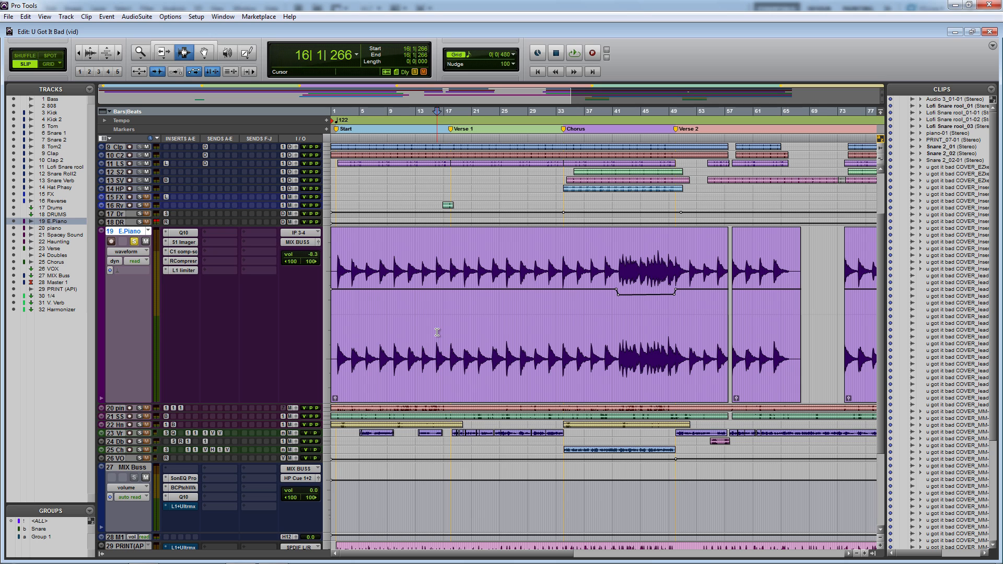
drag(334, 319, 461, 310)
click(429, 308)
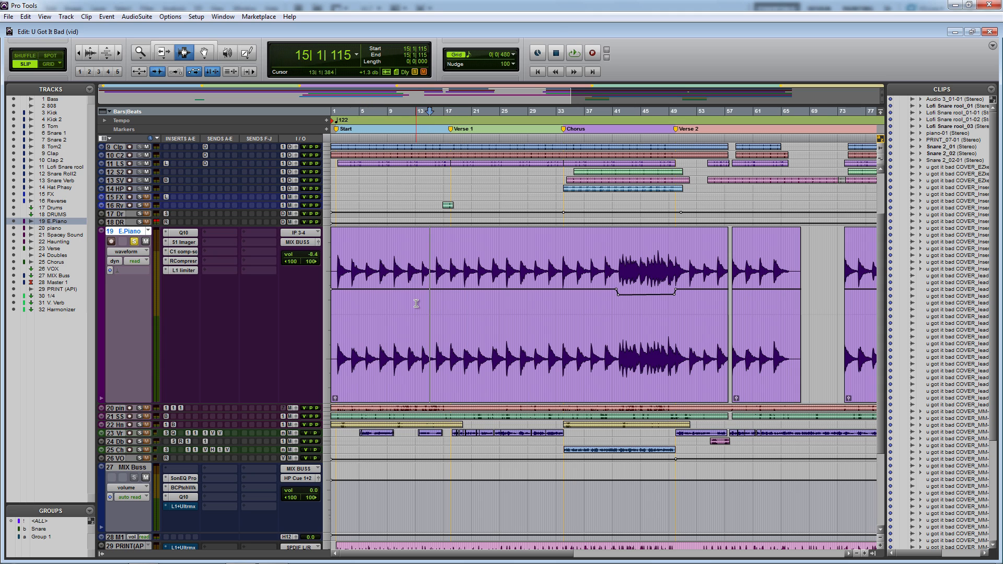
click(344, 286)
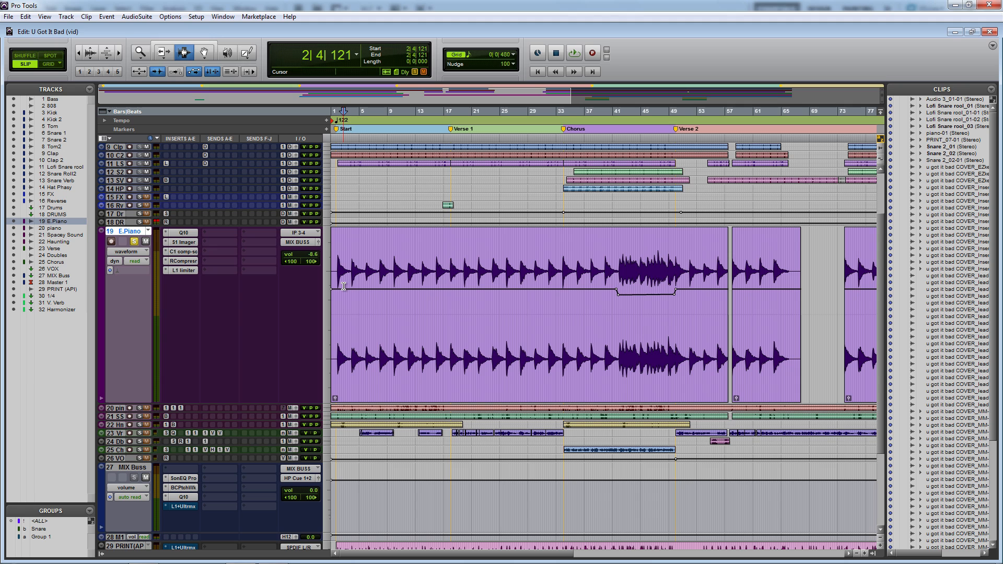
click(337, 282)
Open the Q10 equalizer on the E.Piano track, examine its curve with the window moved up, and close it
click(182, 234)
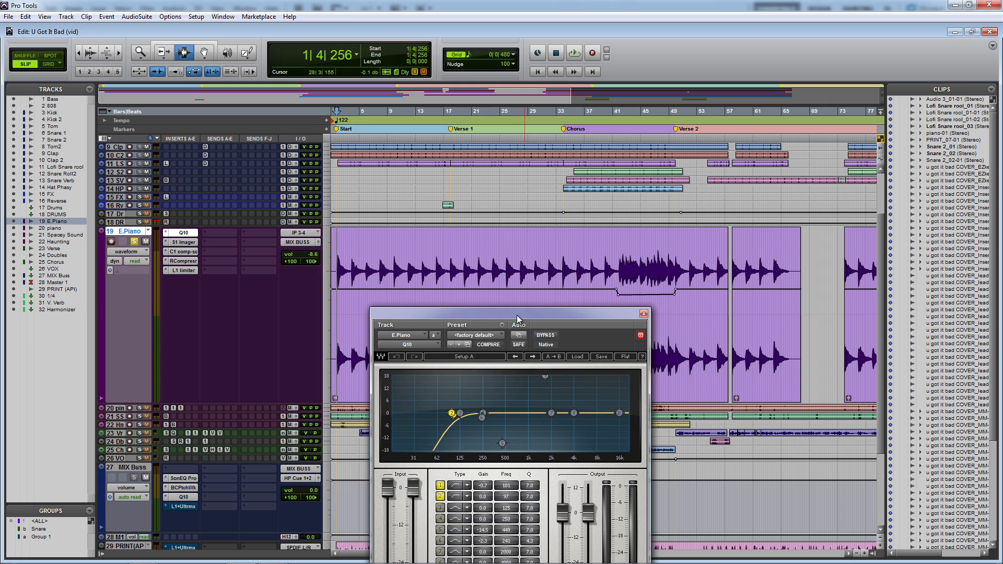
drag(516, 315, 463, 112)
drag(498, 211, 474, 236)
click(385, 348)
click(590, 110)
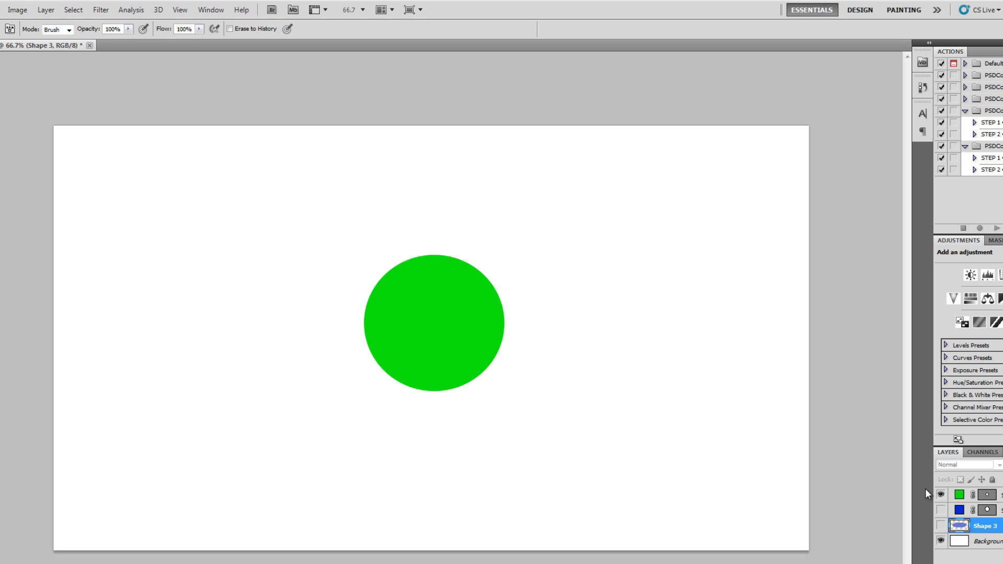
Switch to Photoshop, show and hide the blue oval layer, and display the Shape 3 ellipse behind the green circle
click(941, 509)
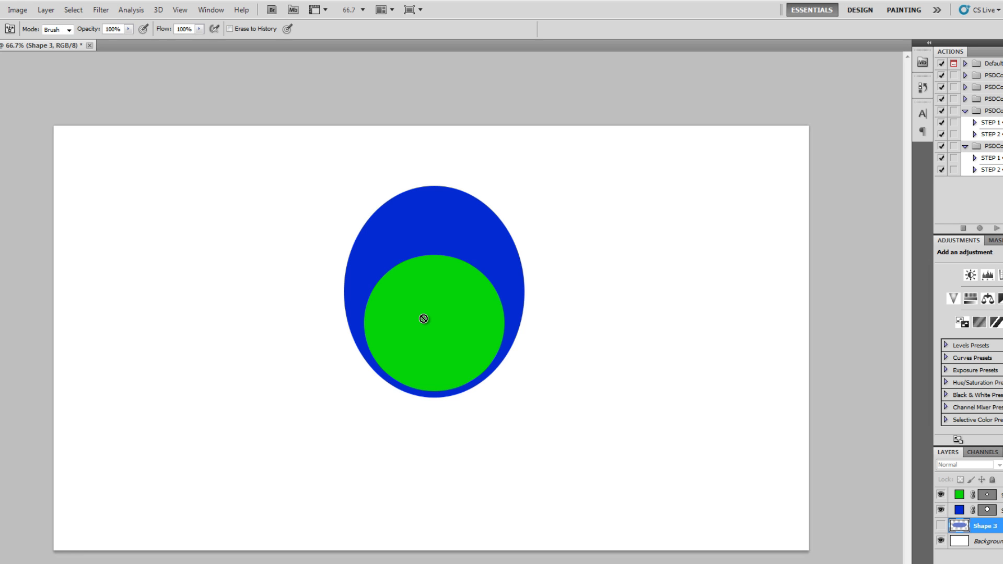
click(941, 510)
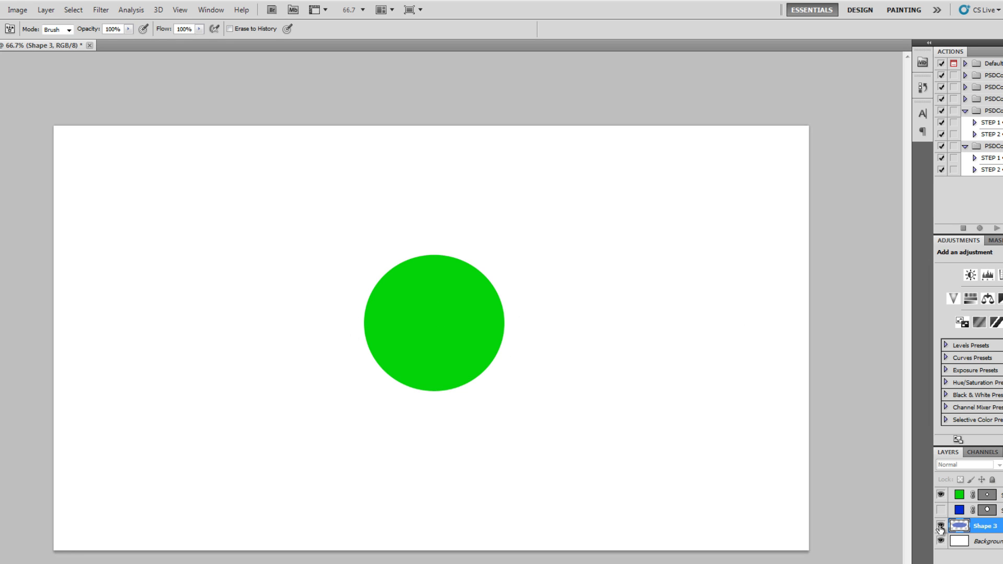
click(941, 526)
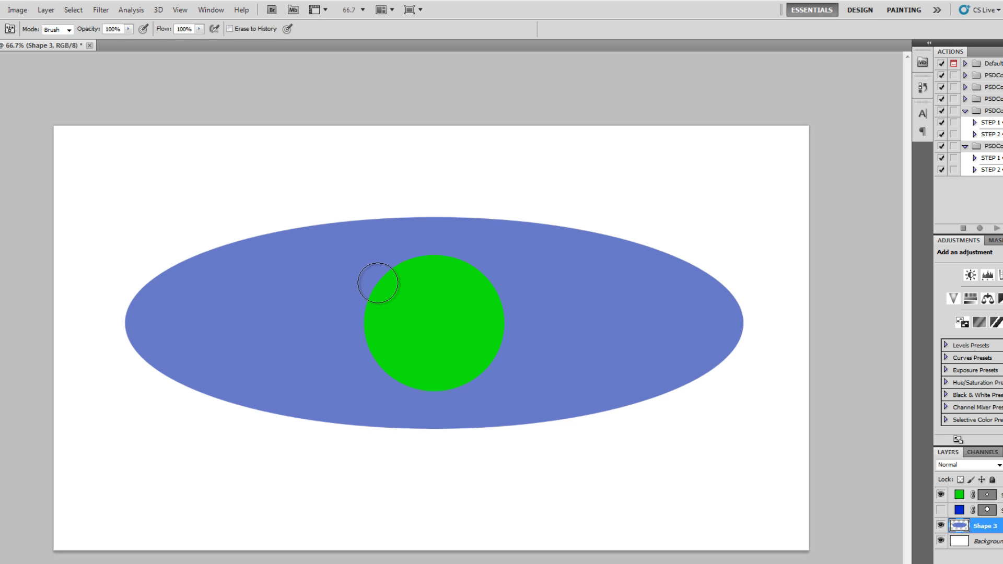
Erase an uneven ring out of the Shape 3 ellipse all around the green circle
mouse_move(385, 282)
mouse_down()
mouse_move(438, 264)
mouse_move(479, 285)
mouse_move(491, 360)
mouse_move(446, 387)
mouse_move(415, 388)
mouse_move(373, 364)
mouse_move(371, 312)
mouse_move(392, 284)
mouse_move(482, 274)
mouse_move(501, 325)
mouse_move(477, 374)
mouse_up()
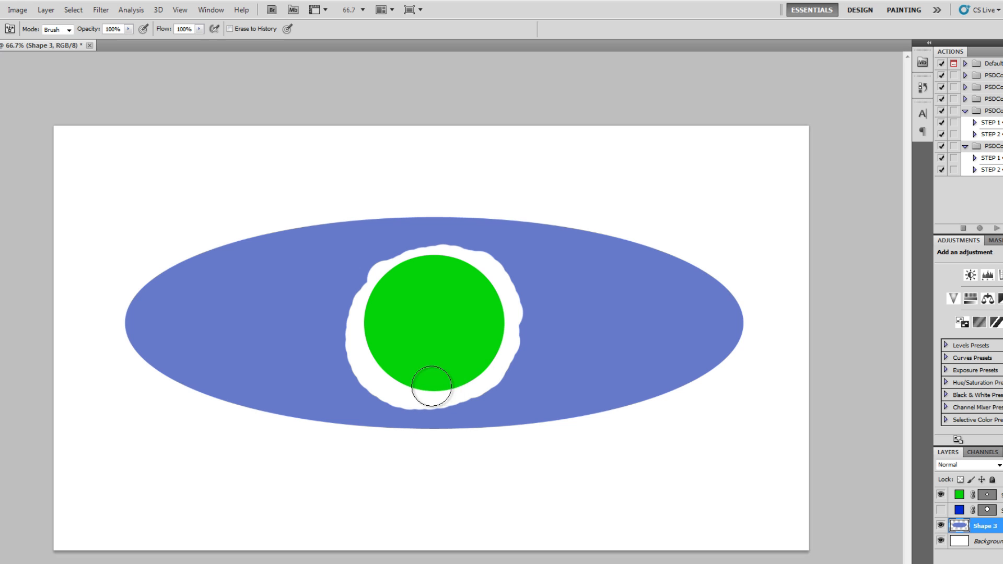
mouse_move(505, 336)
mouse_down()
mouse_move(484, 284)
mouse_move(416, 261)
mouse_move(384, 280)
mouse_move(358, 318)
mouse_move(349, 313)
mouse_up()
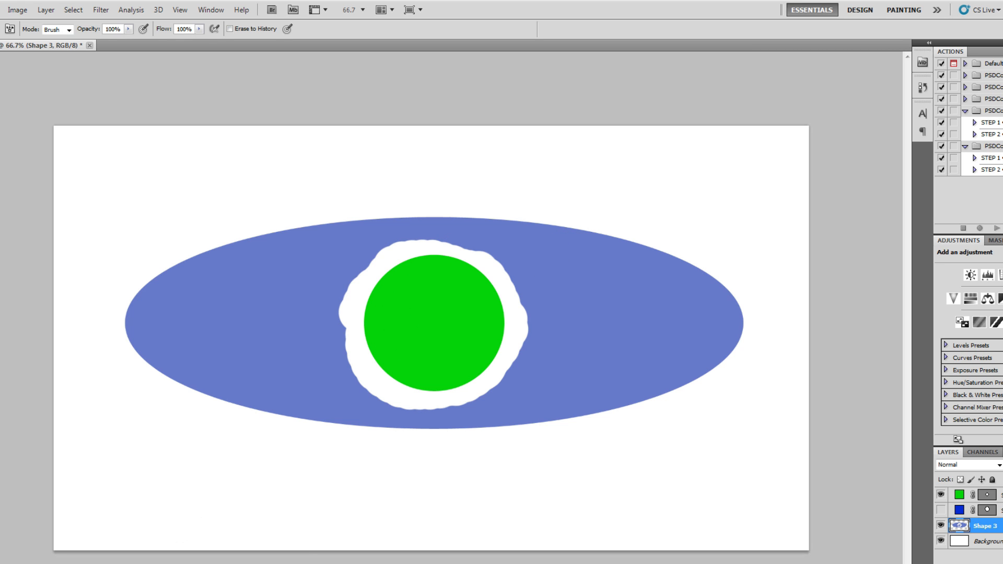
Quit Photoshop without saving Untitled-1 and return to the Pro Tools session
key(ctrl+q)
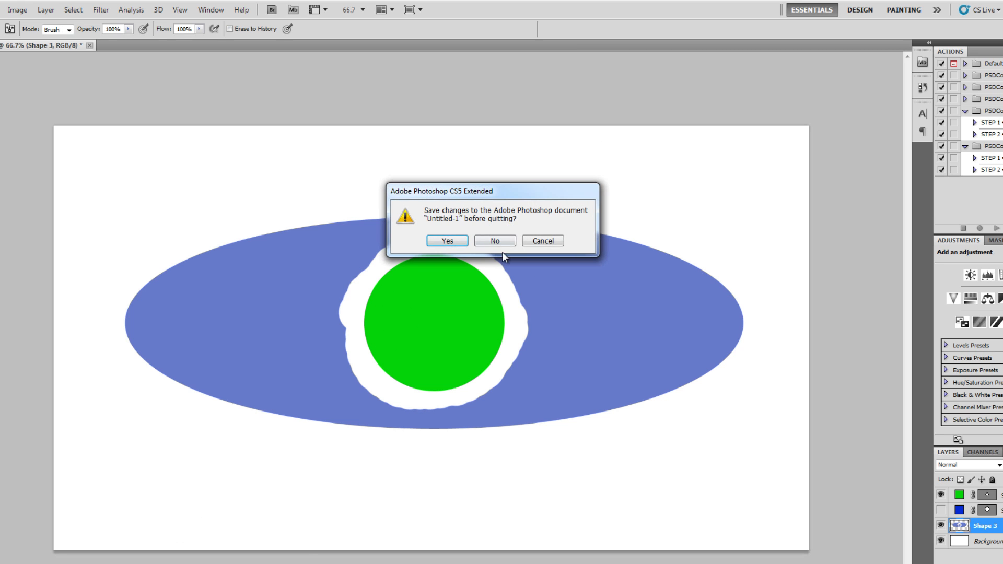
click(502, 242)
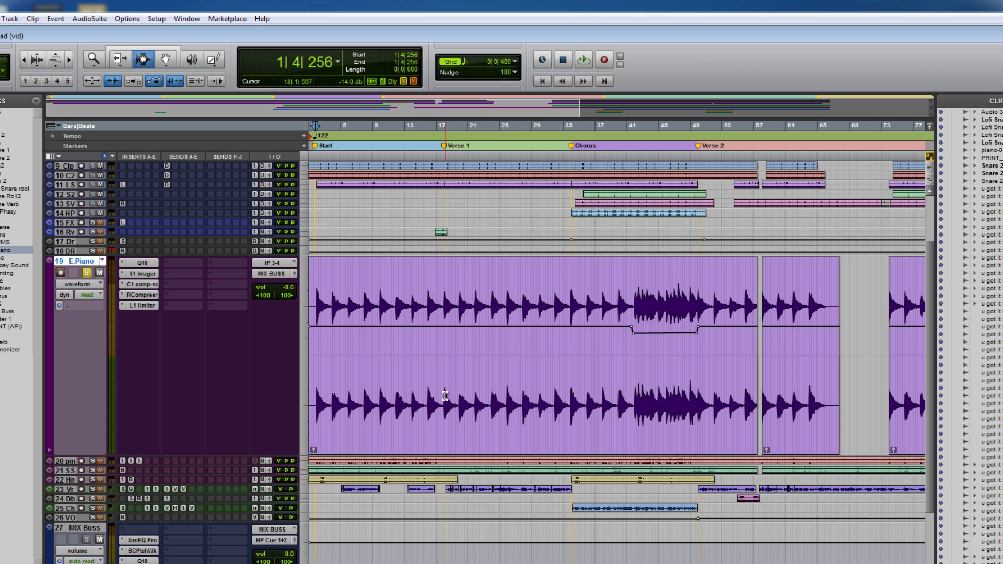
click(332, 303)
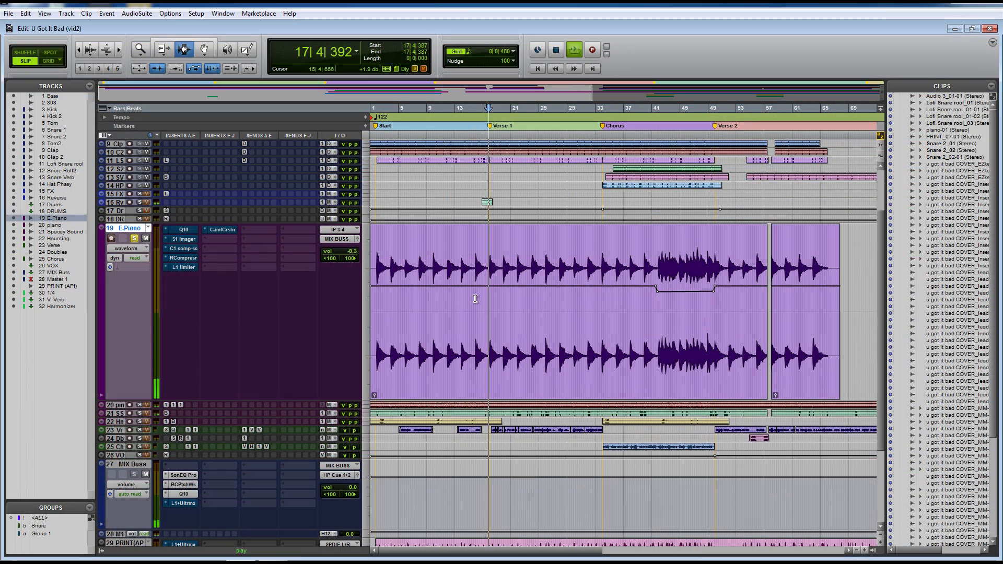
Audition the soloed E.Piano track from Verse 1, first with its insert plug-ins bypassed and once more with them active
key(space)
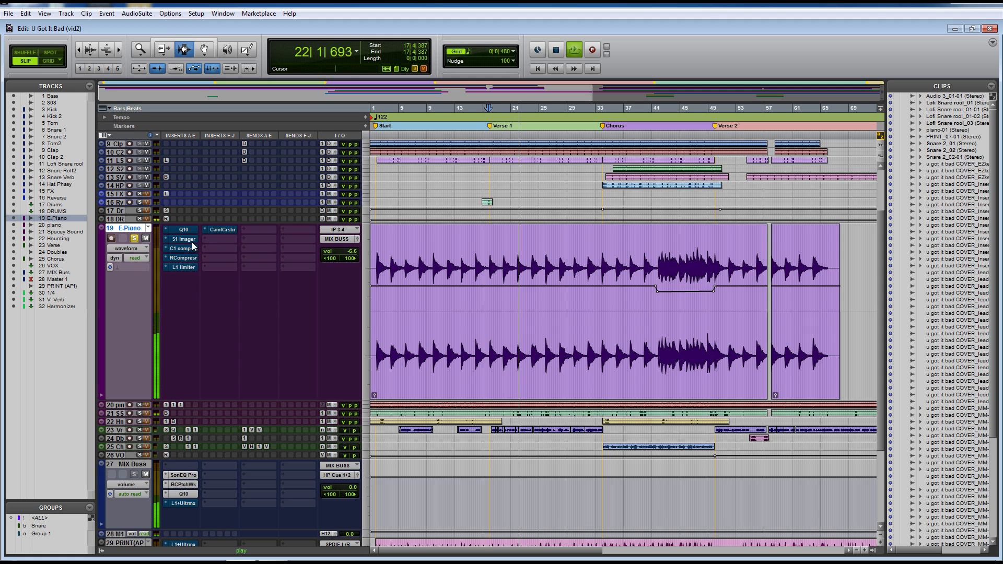
key(space)
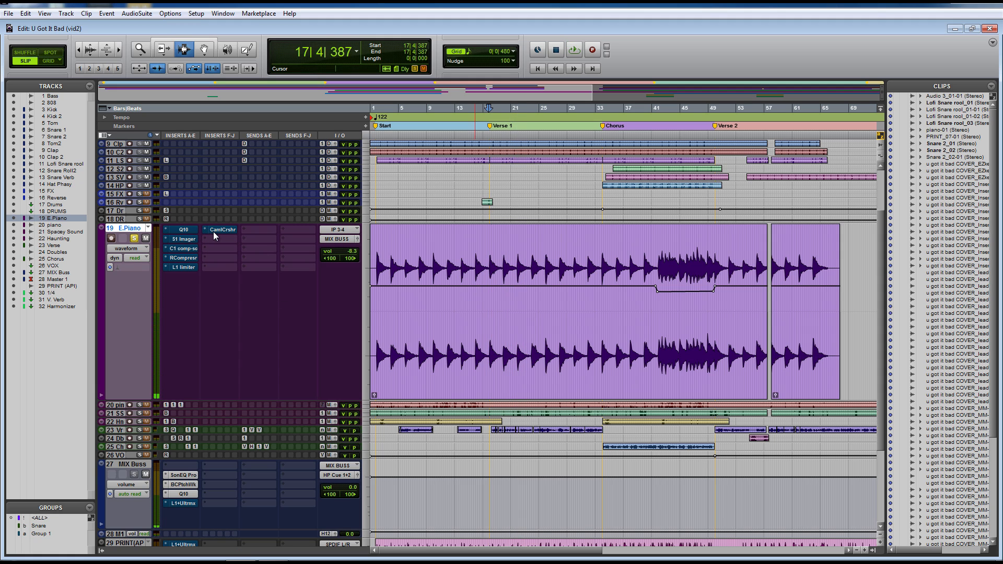
key(space)
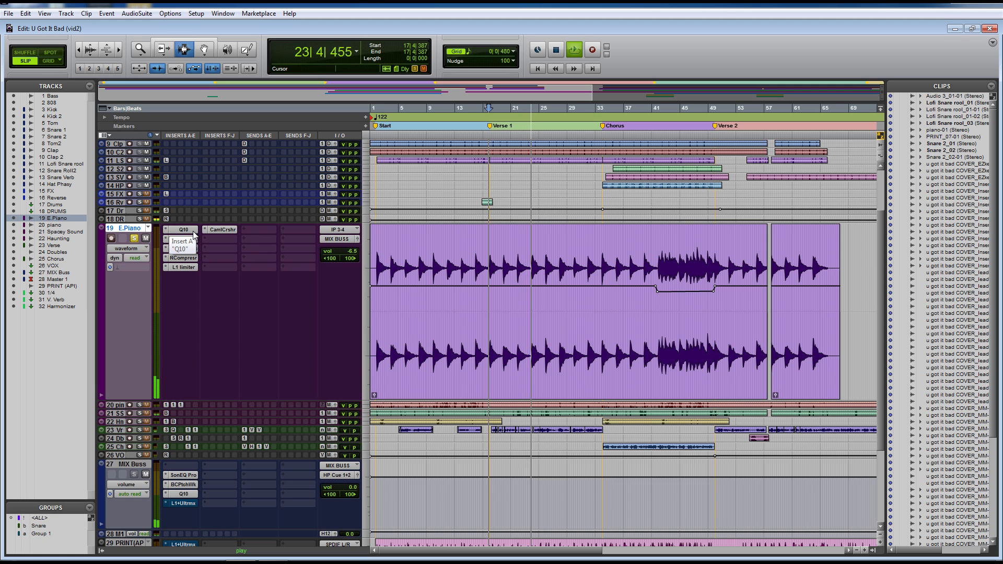
key(space)
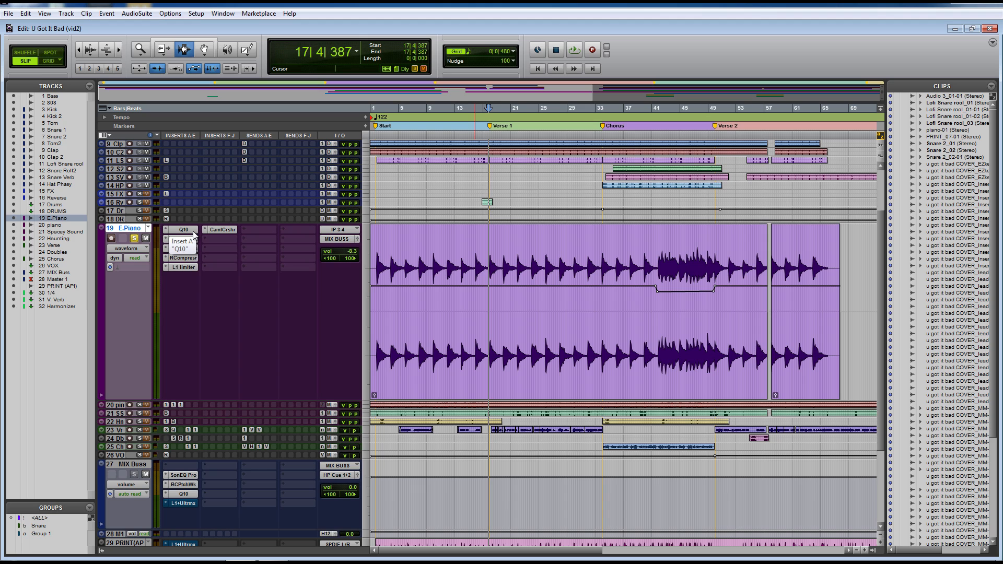
Compare the E.Piano from Verse 1 with its inserts bypassed and active while track 23 is also soloed
ctrl+click(222, 230)
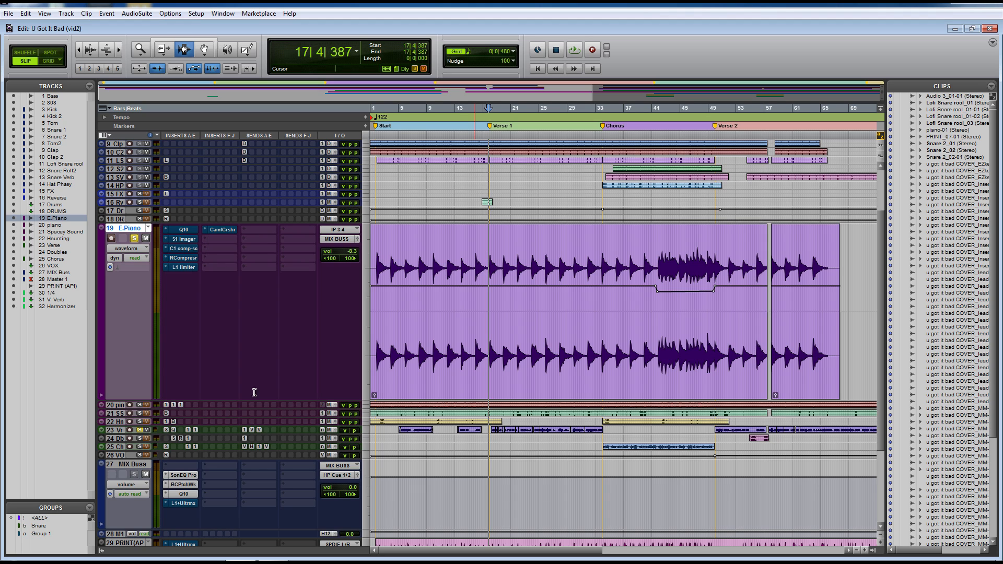
key(space)
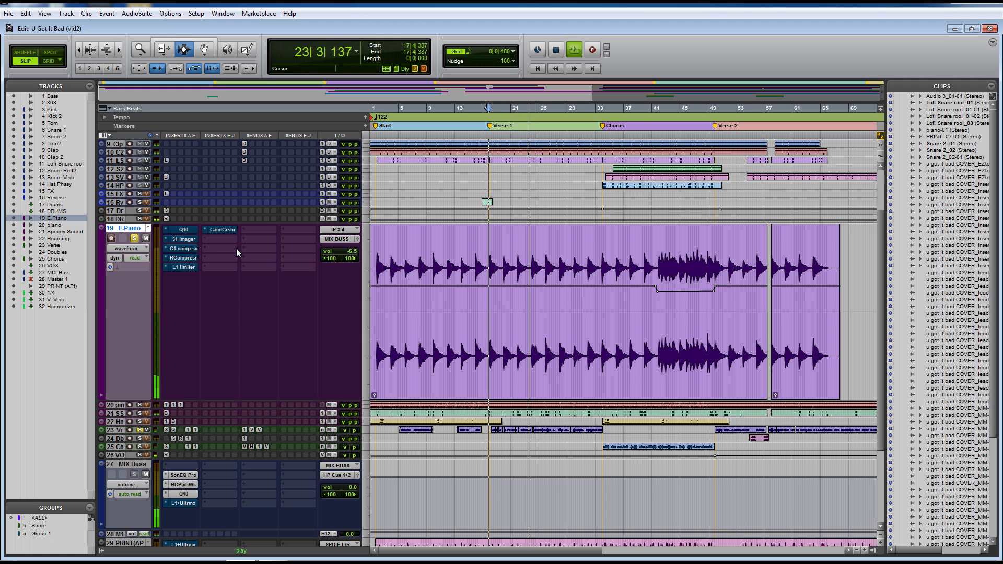
key(space)
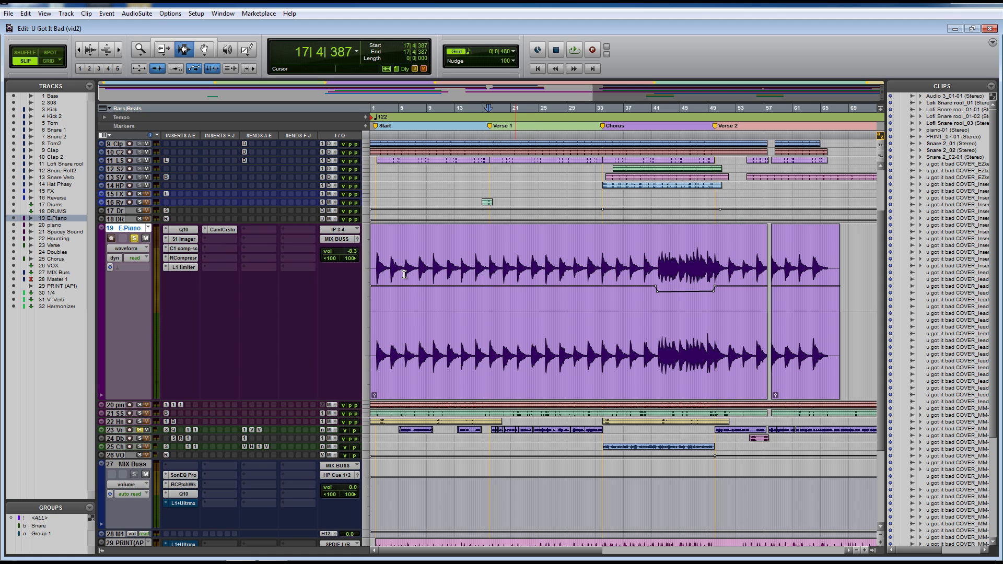
key(space)
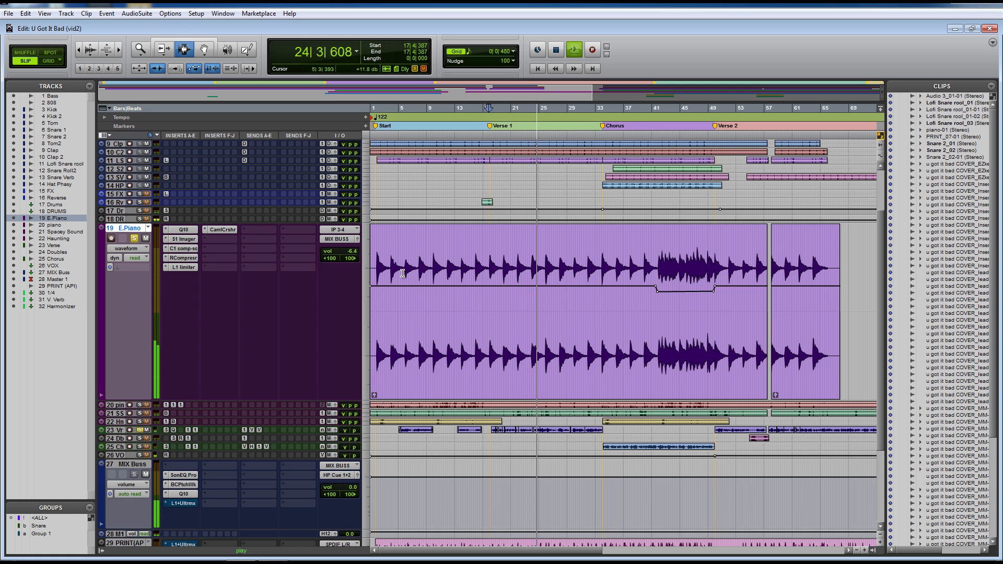
key(space)
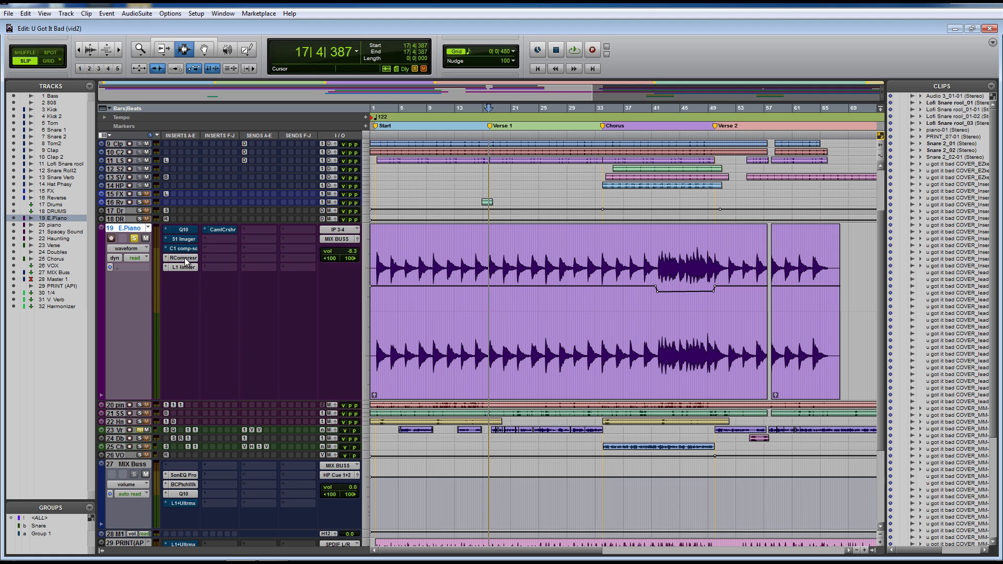
Open the Q10 equalizer on the E.Piano track and place its window beside the start of the waveform
click(184, 229)
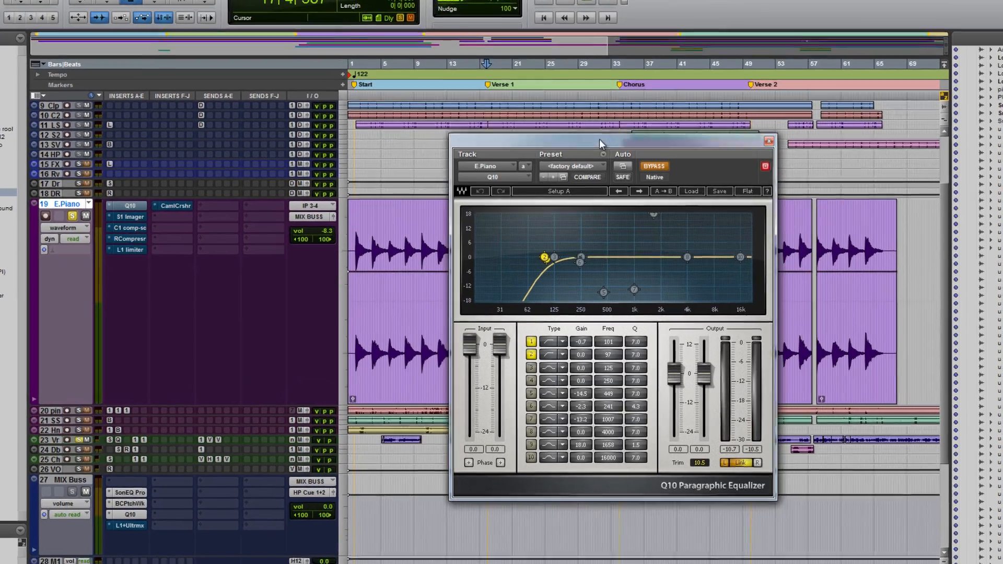
drag(619, 190, 586, 172)
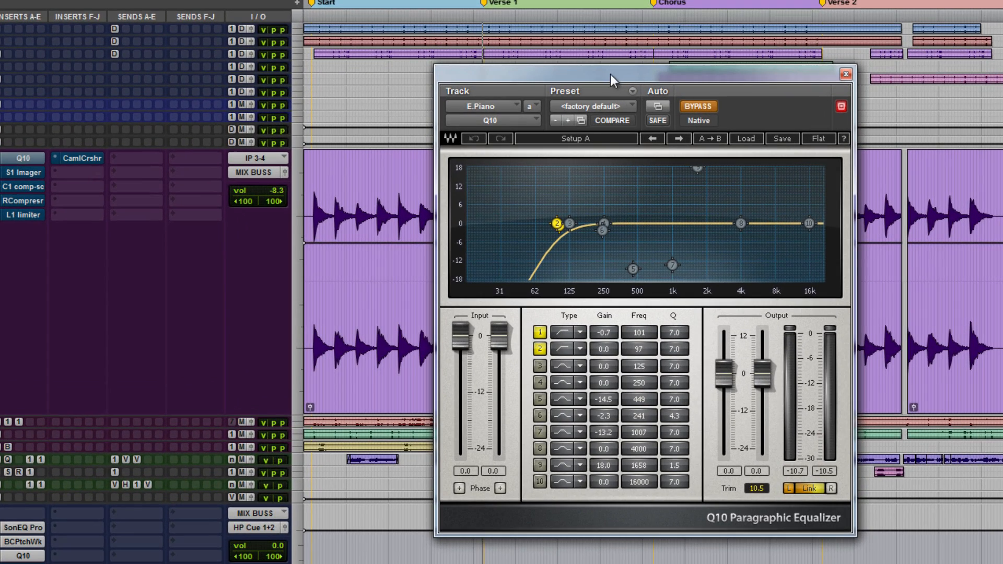
drag(603, 90, 774, 87)
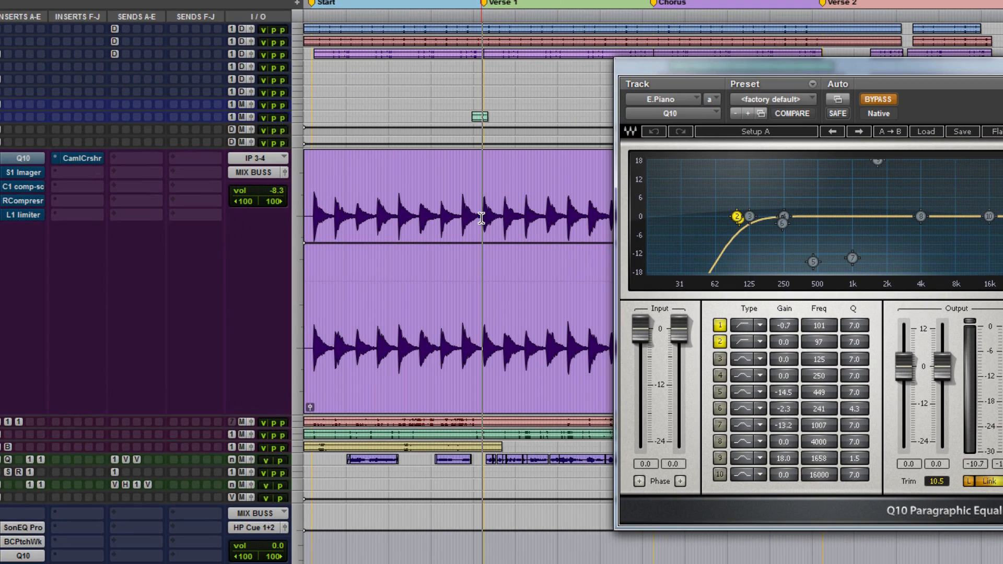
drag(779, 67, 743, 45)
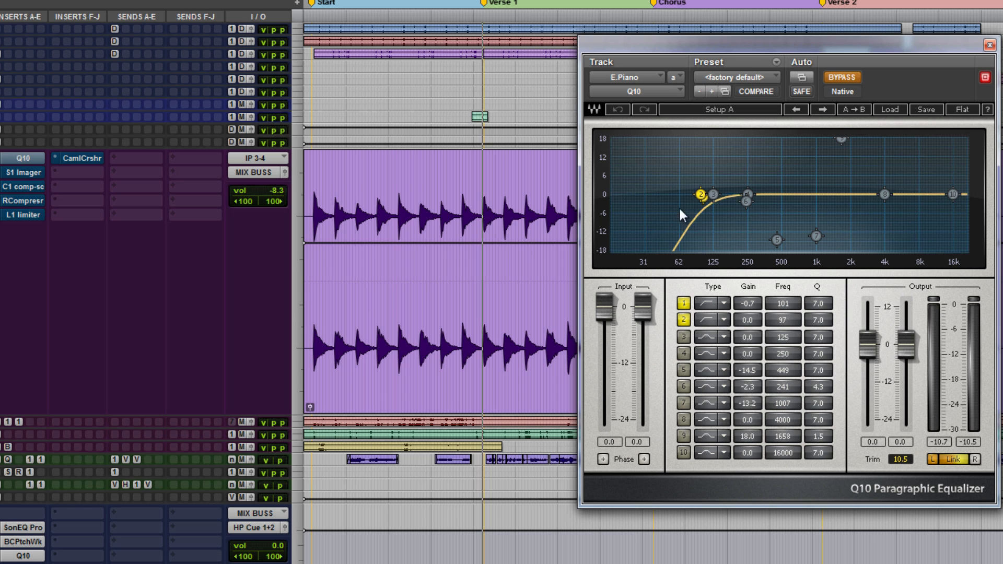
Toggle Q10 bands 1 and 2 off and back on to examine how each shapes the low-cut curve
click(683, 303)
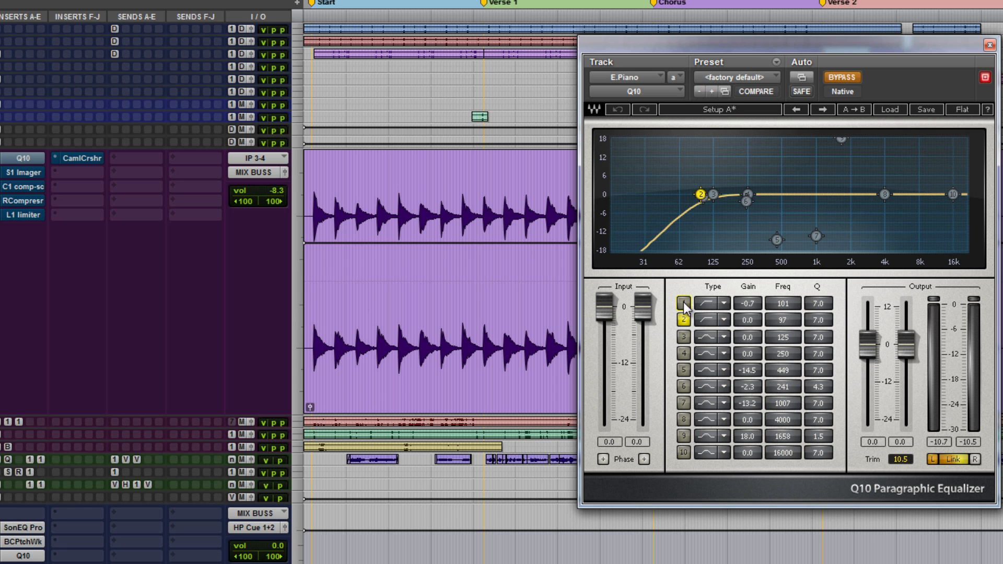
click(683, 319)
click(683, 320)
click(683, 302)
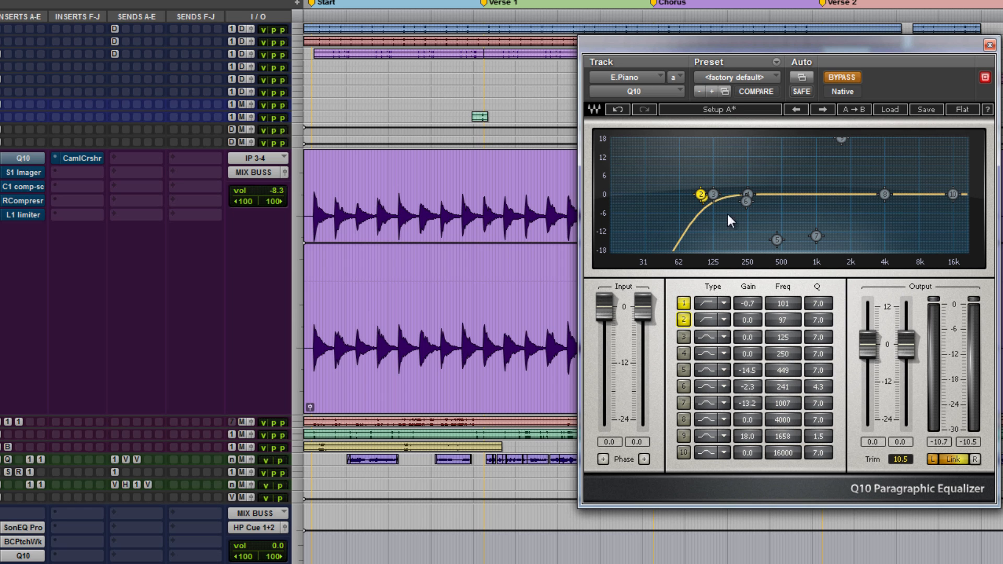
click(683, 319)
click(683, 319)
Take the Q10 out of bypass while auditioning the E.Piano from Verse 1, and close the equalizer window
drag(814, 45, 845, 40)
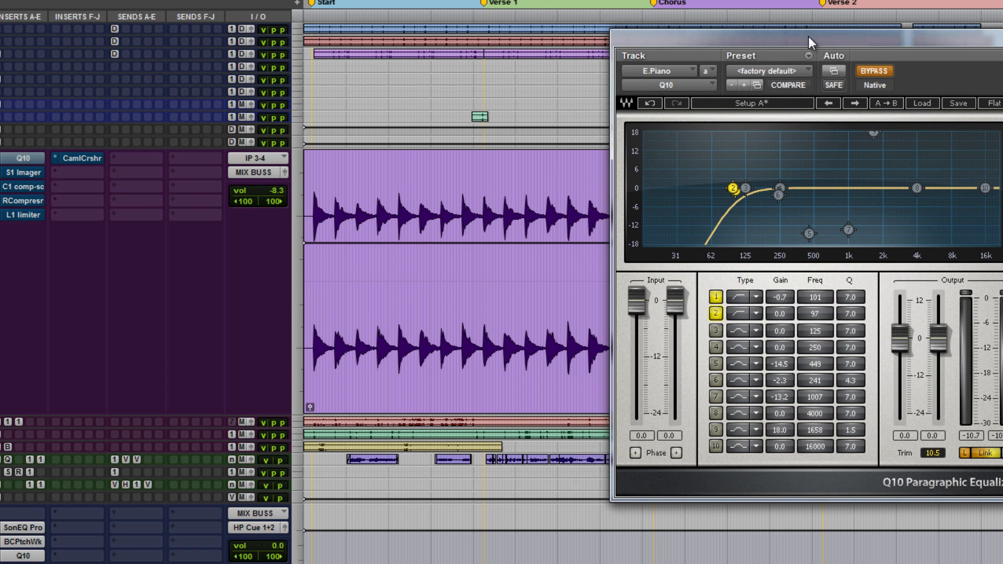
drag(807, 36, 807, 29)
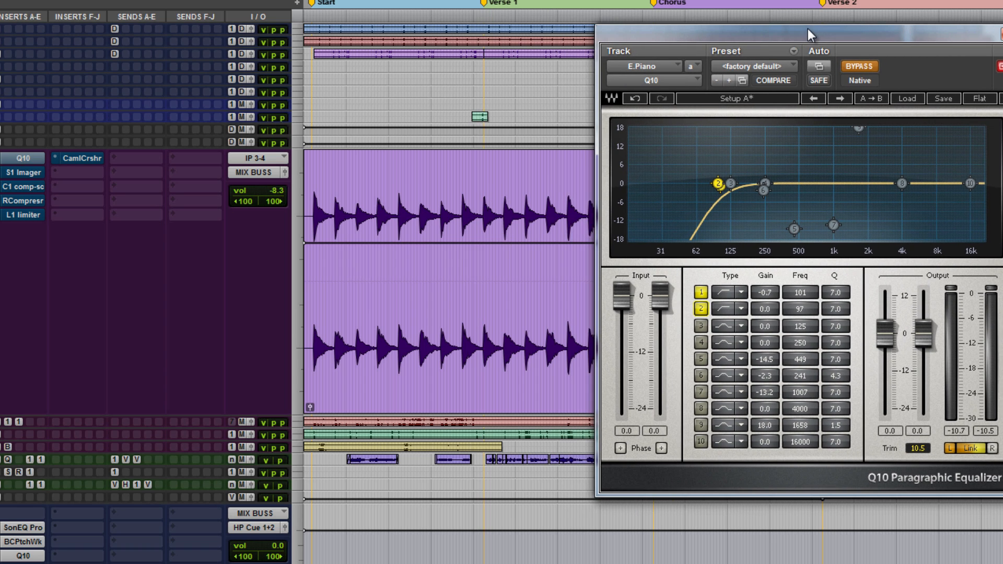
key(space)
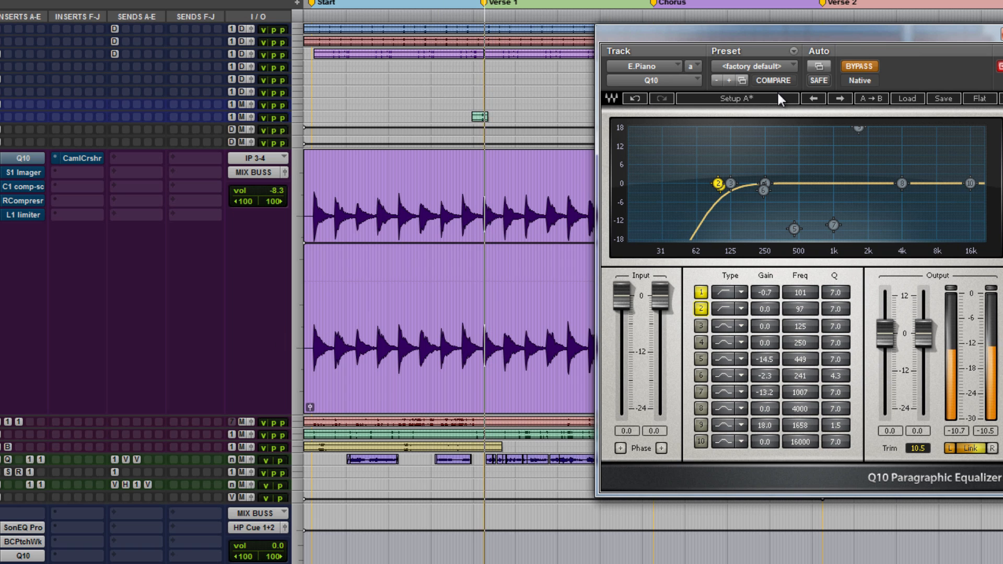
click(858, 64)
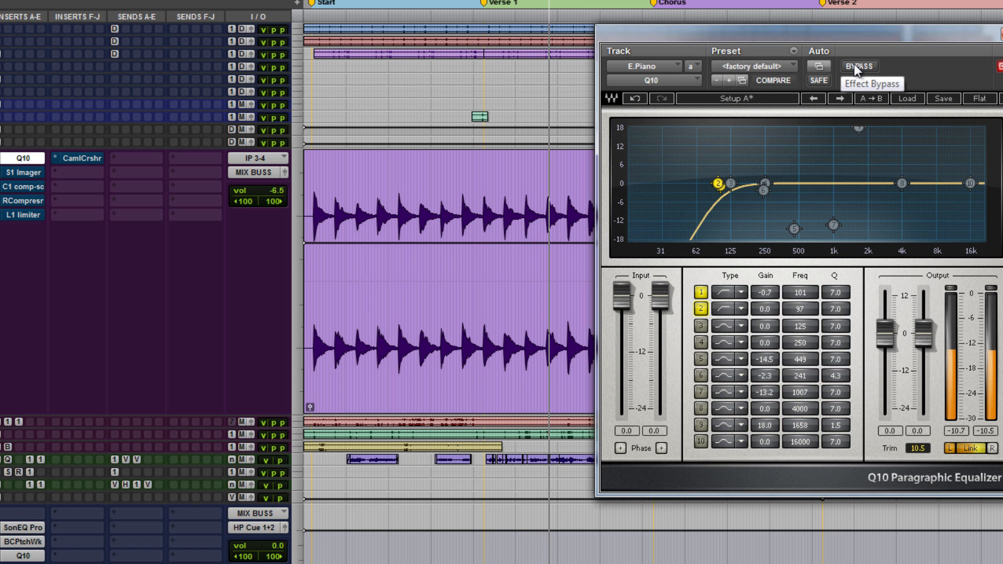
key(space)
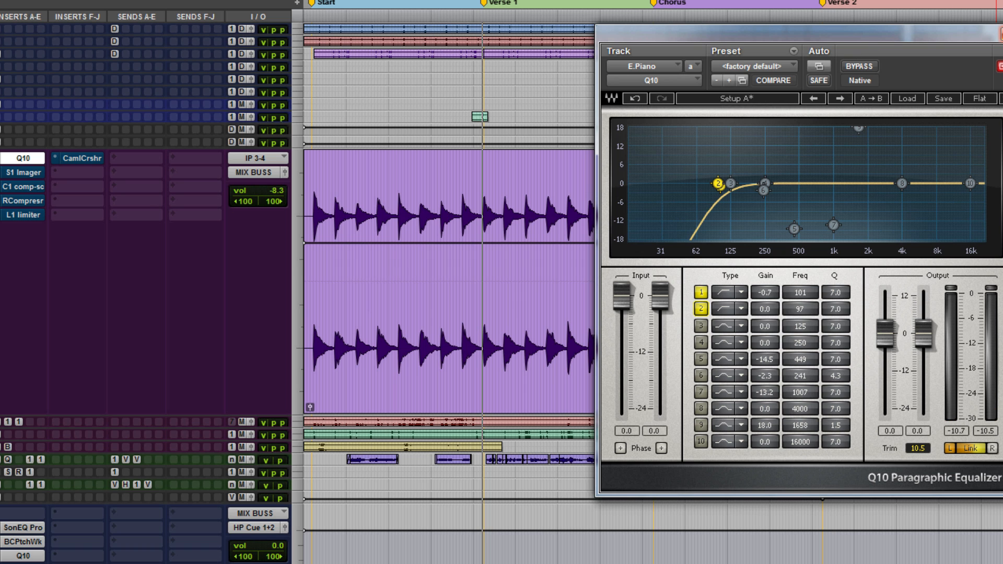
click(1001, 34)
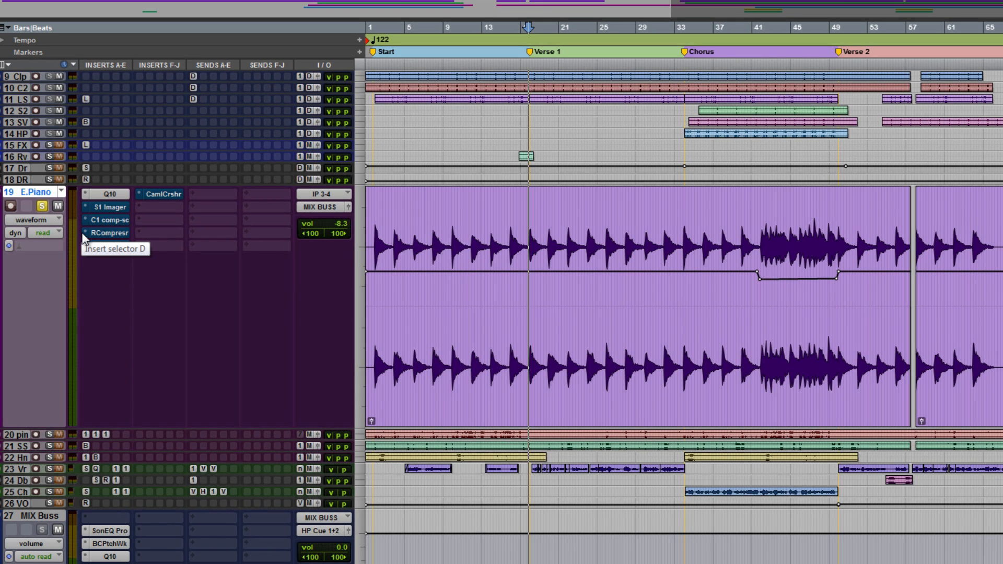
Open the S1 Imager on the E.Piano track and examine its Width and Asymmetry controls
click(118, 208)
key(space)
drag(762, 84, 758, 121)
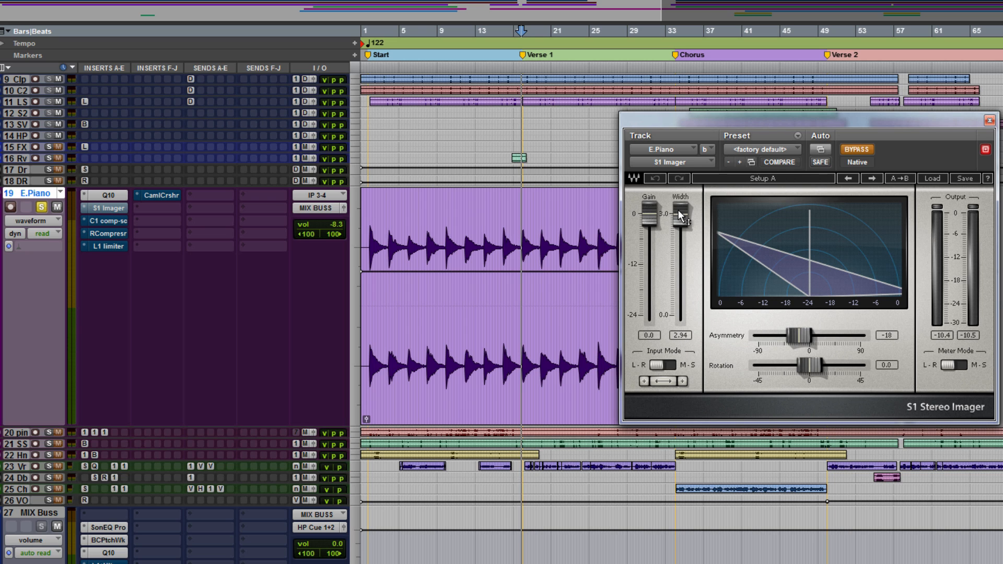
drag(680, 218, 682, 219)
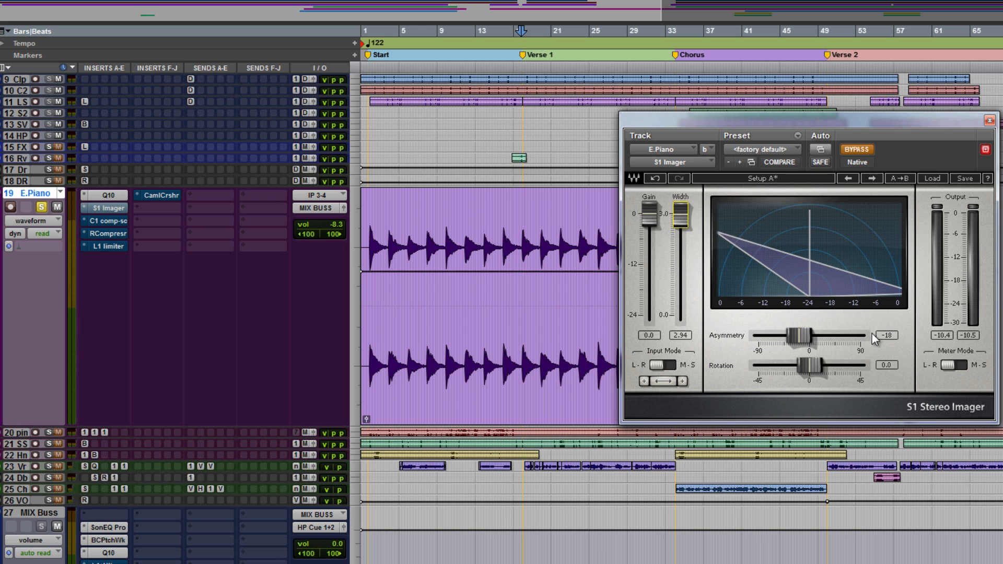
click(796, 340)
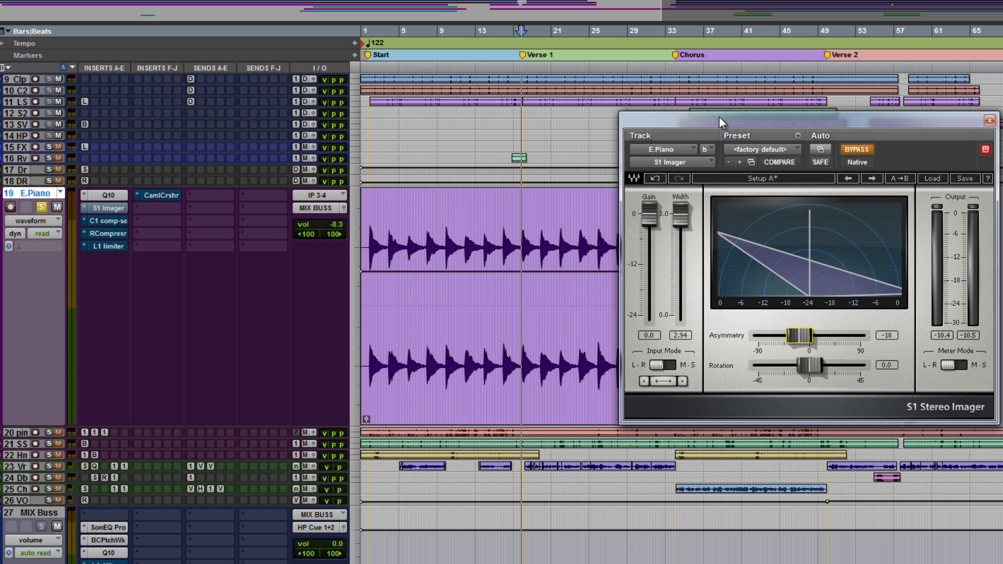
Take the S1 Imager out of bypass while auditioning the E.Piano from Verse 1, and close its window
drag(720, 119, 750, 132)
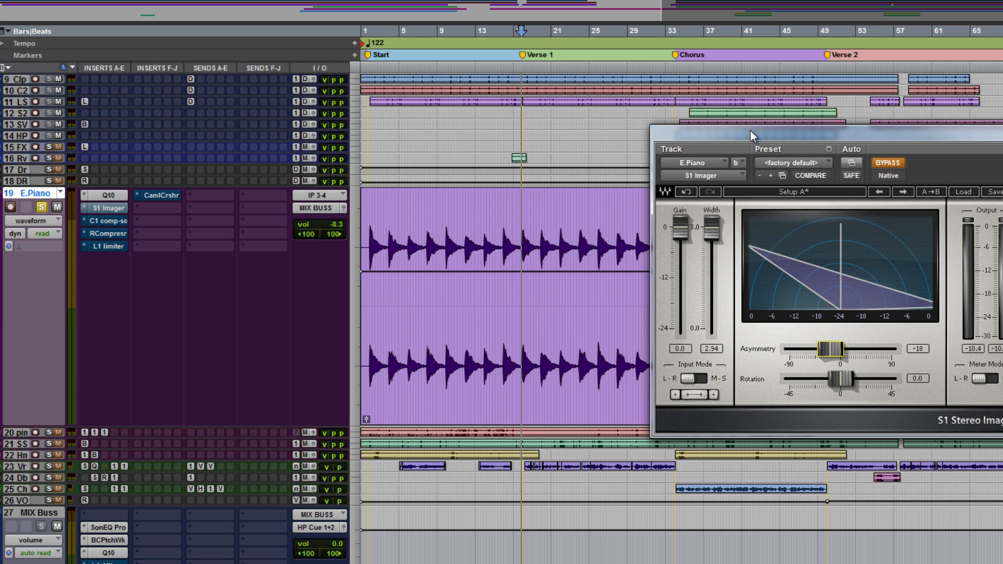
key(space)
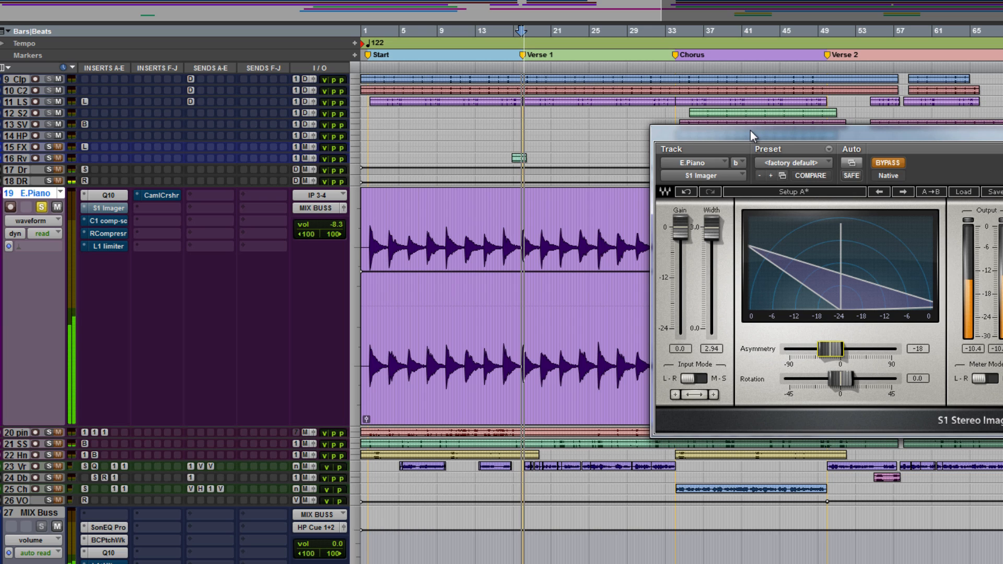
click(891, 163)
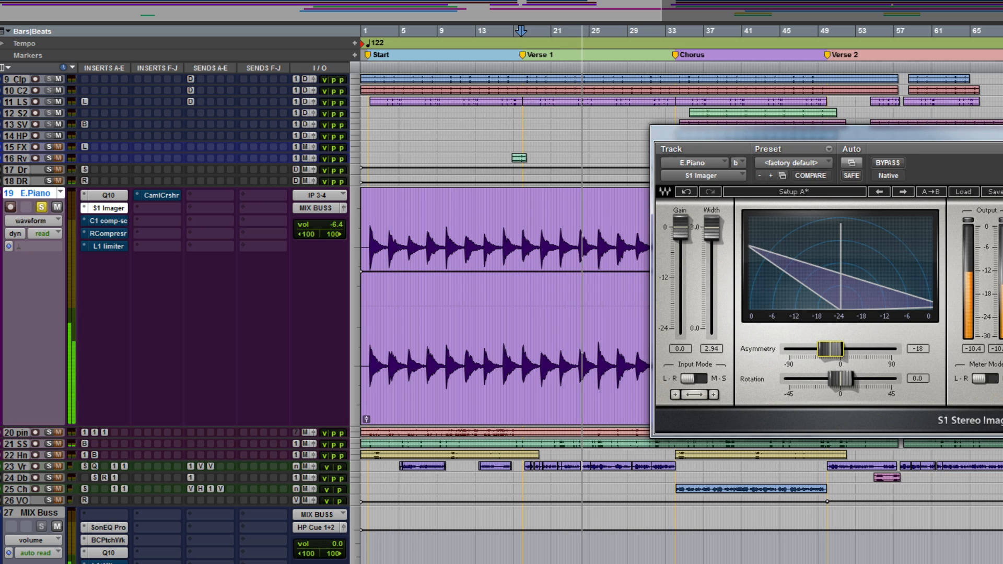
key(space)
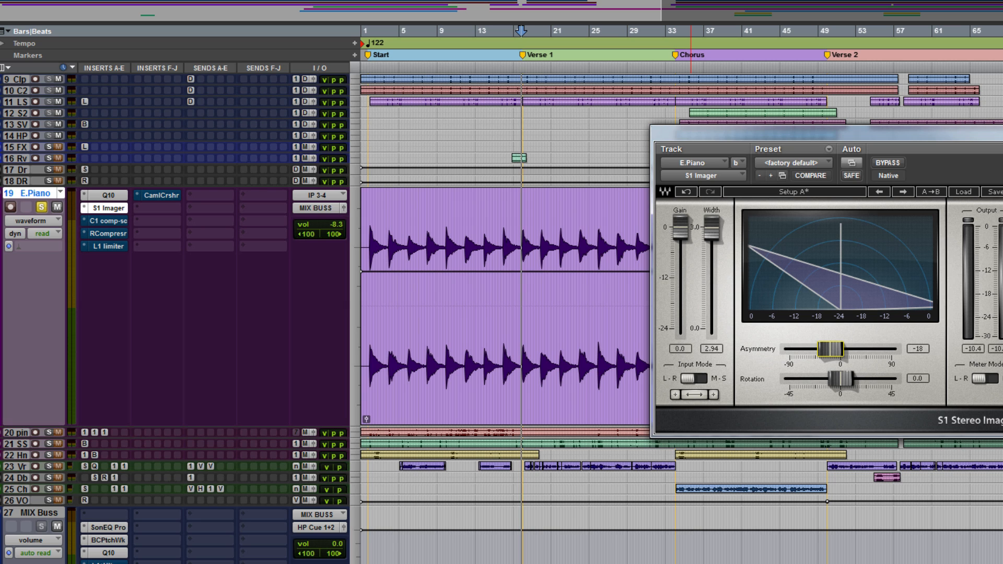
click(107, 208)
Open the C1 comp-sc on the E.Piano track and select the note attacks around bars 14 and 16 for a closer look
click(111, 223)
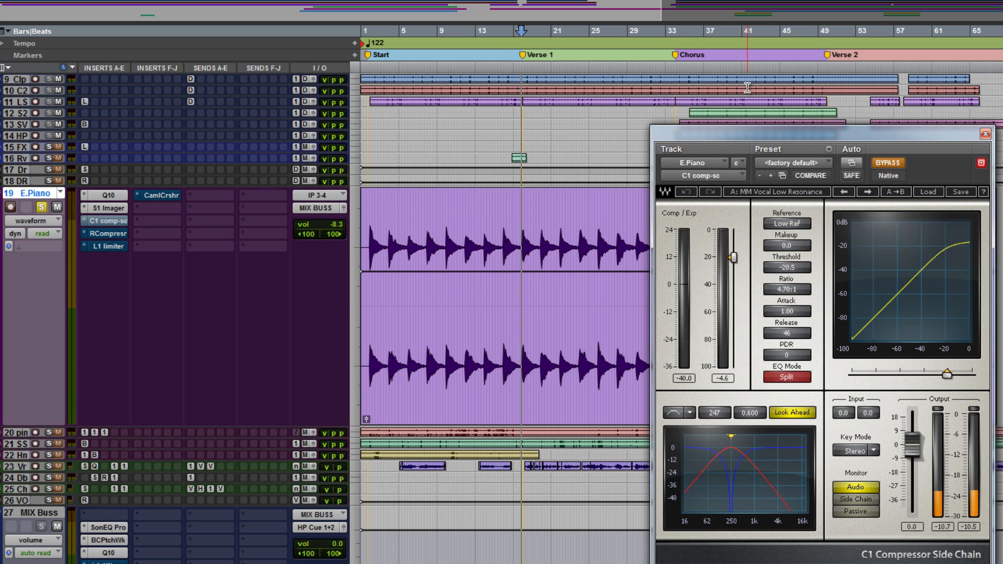
drag(732, 139, 747, 101)
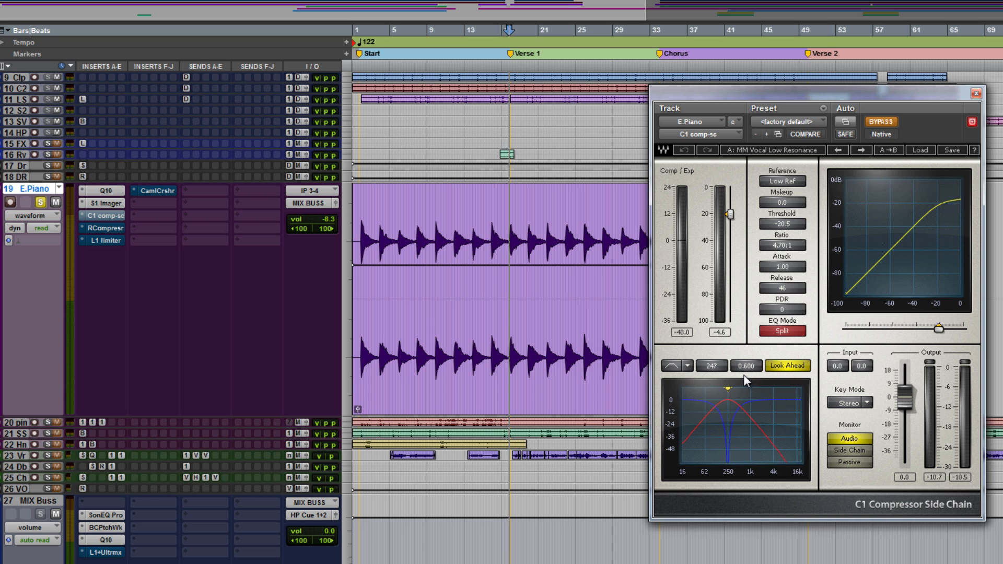
click(516, 251)
key(ctrl+])
key(ctrl+])
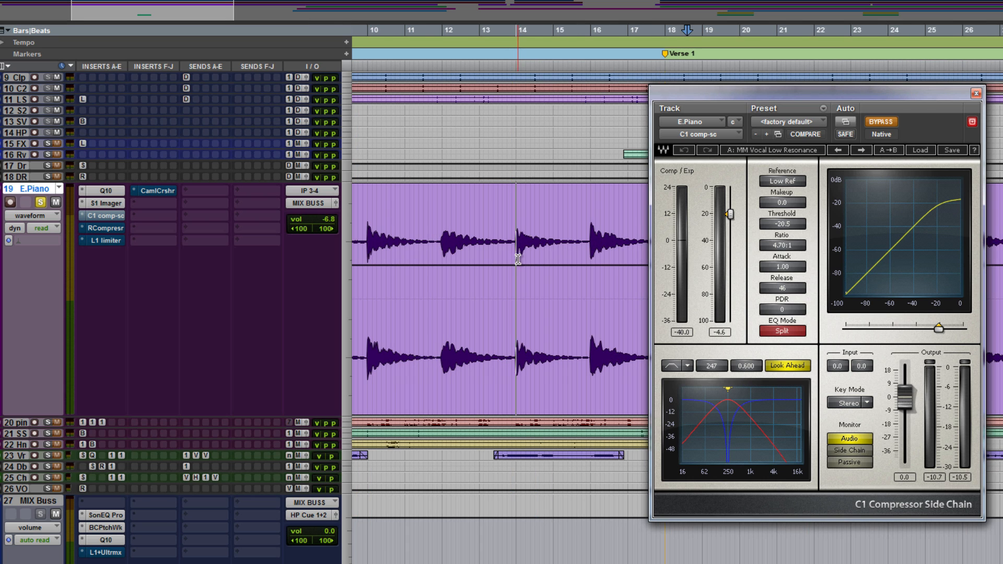
drag(530, 251, 506, 251)
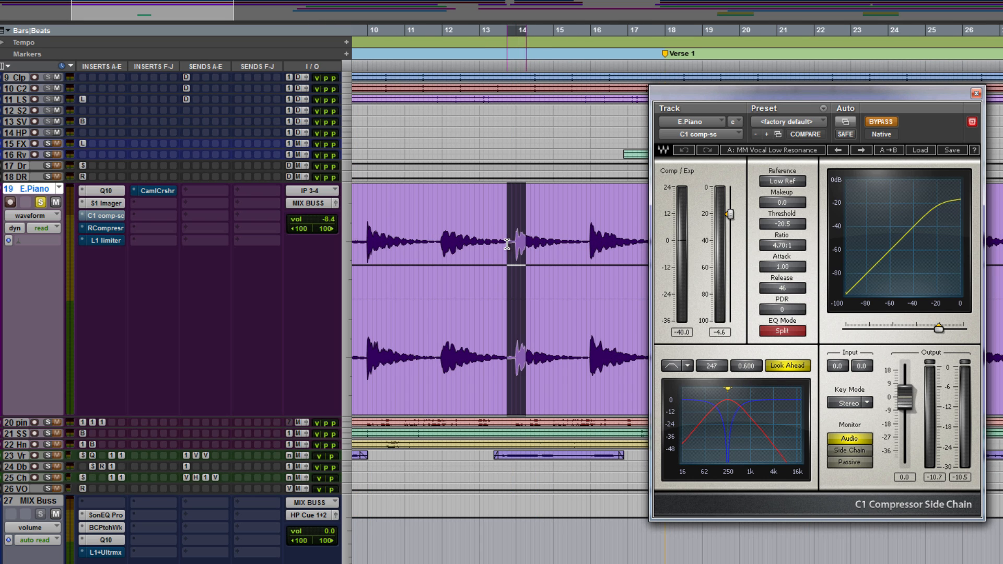
drag(605, 245, 583, 246)
scroll(611, 290, right, 5)
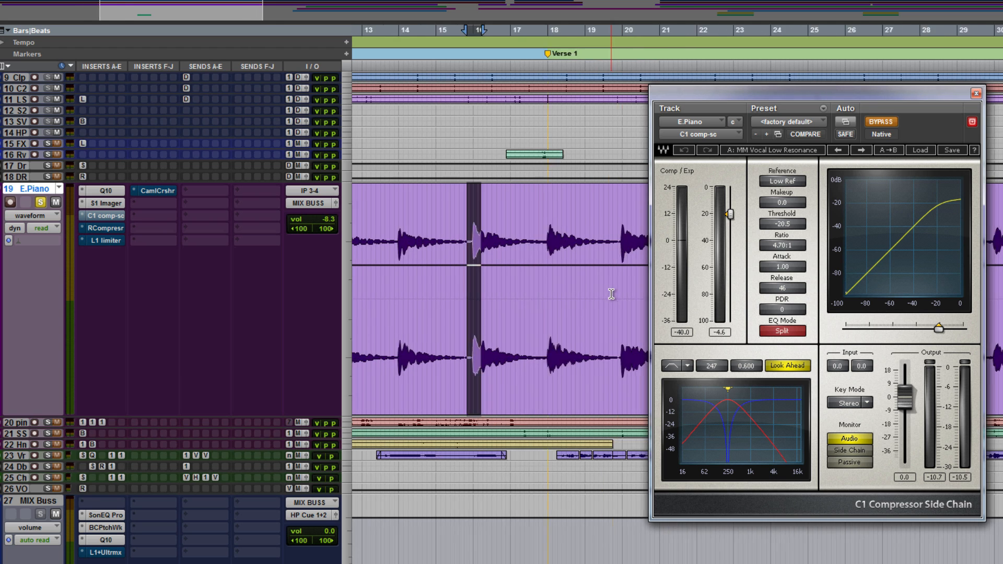
Show a longer stretch of the E.Piano waveform again and set the playback position at the start of Verse 1
drag(491, 252, 577, 312)
key(ctrl+bracketleft)
click(541, 256)
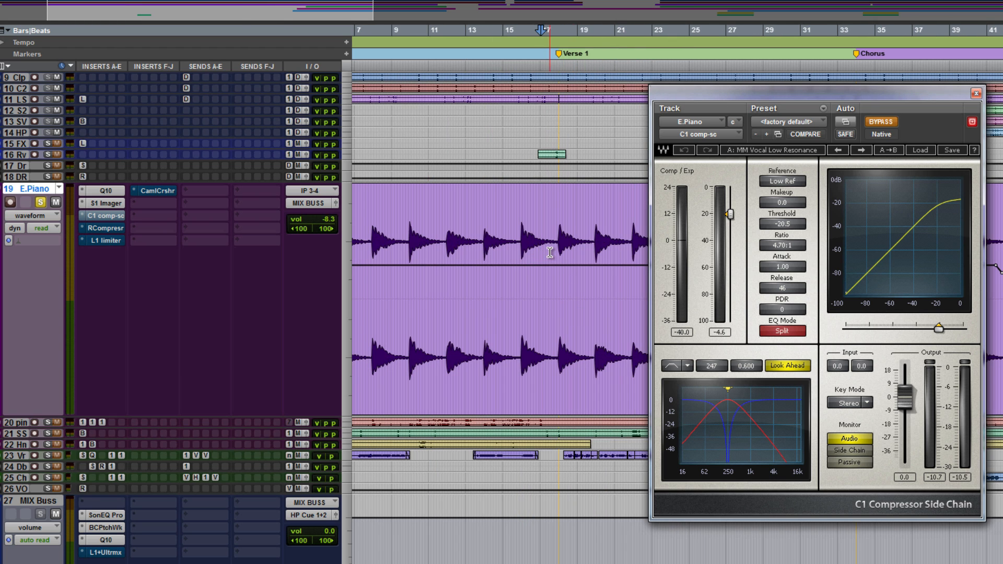
click(550, 251)
click(558, 249)
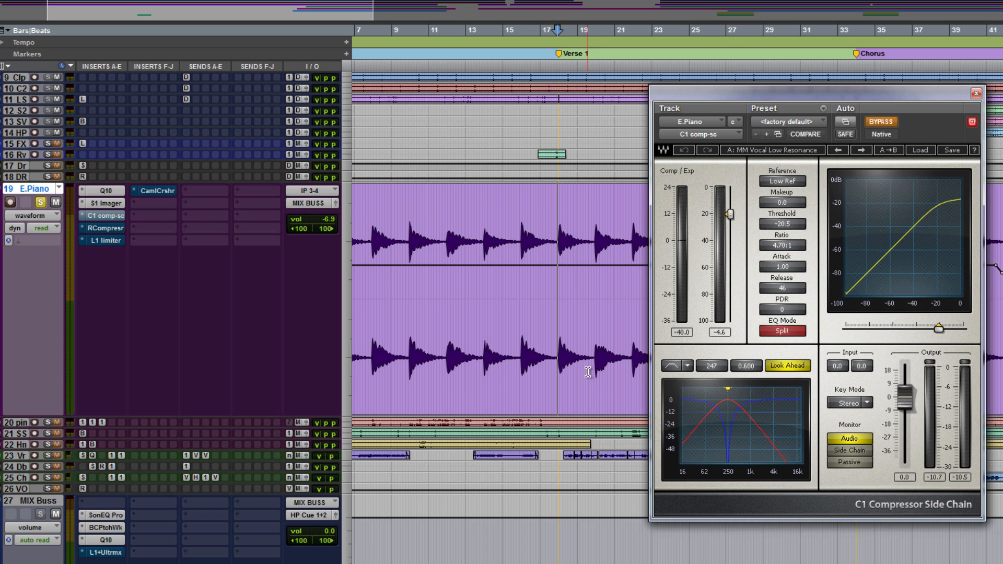
Look through the C1 compressor's factory and user presets, including MM Vocal Low Resonance, without loading another one
drag(814, 93, 775, 79)
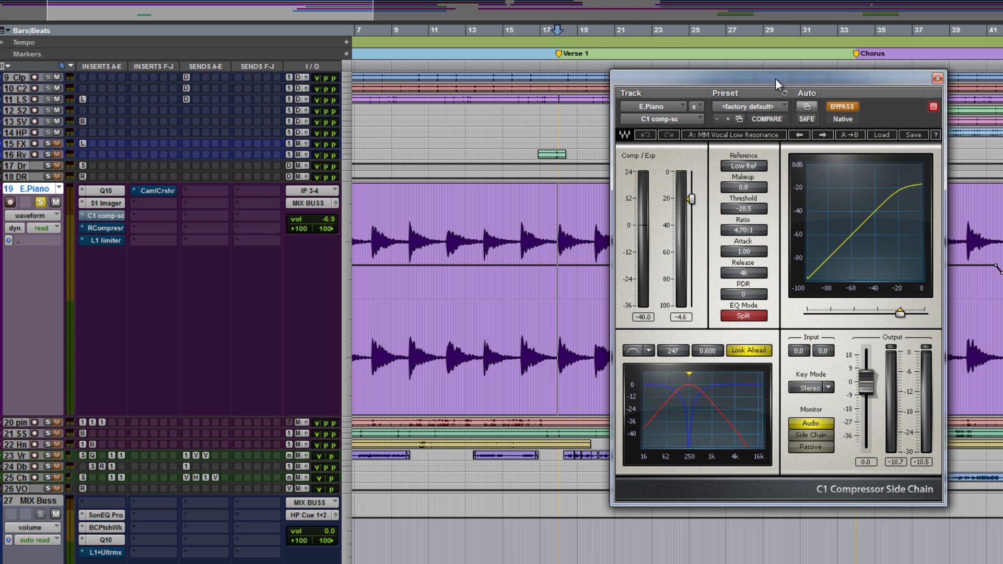
click(880, 134)
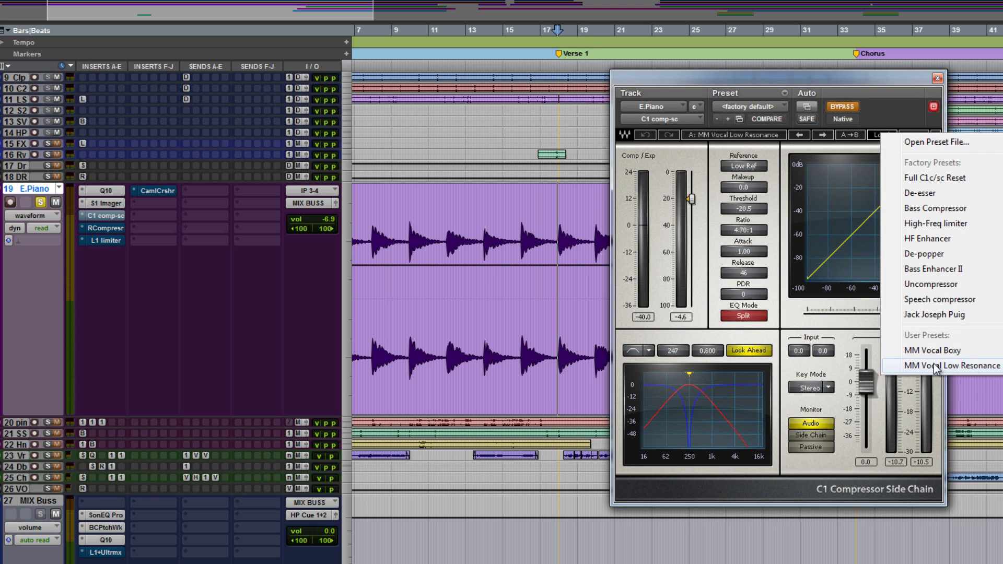
click(781, 73)
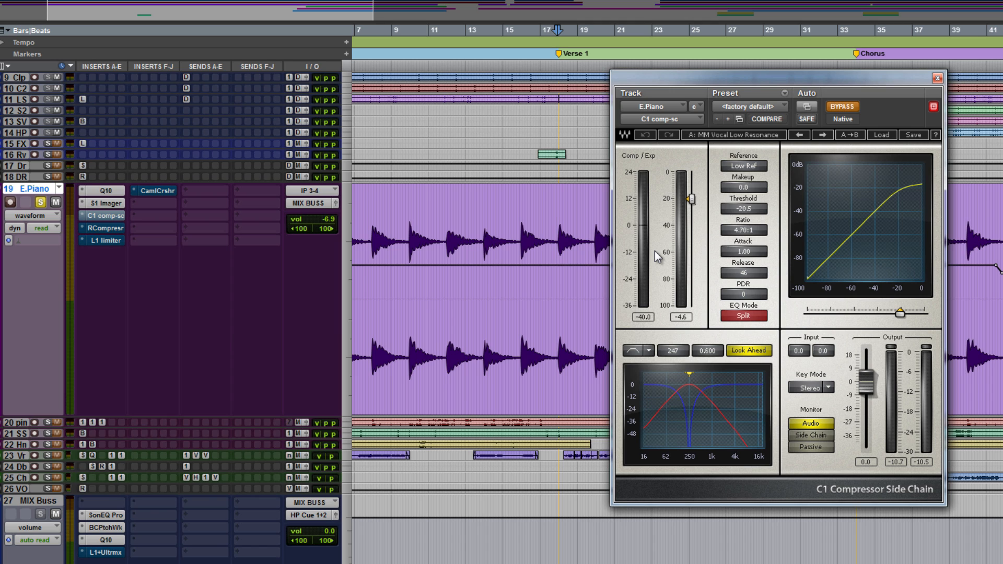
Take the C1 compressor out of bypass while auditioning the E.Piano from Verse 1, and close its window
drag(701, 75, 846, 90)
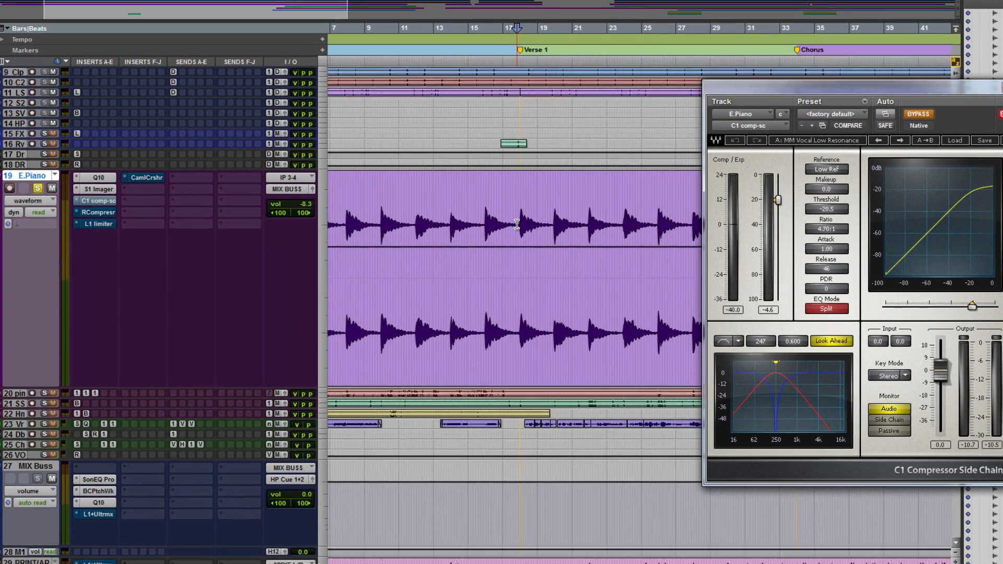
key(space)
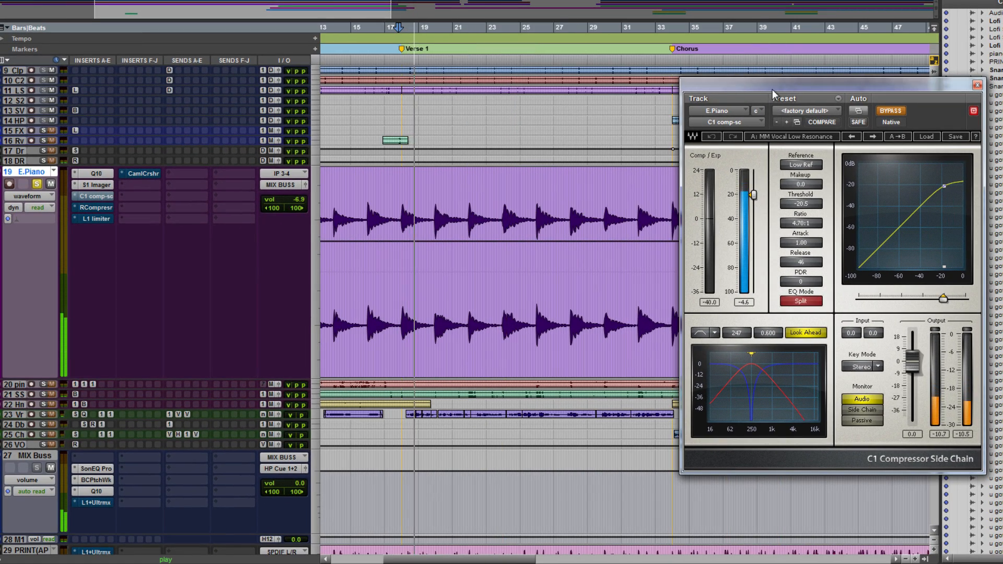
drag(771, 89, 645, 78)
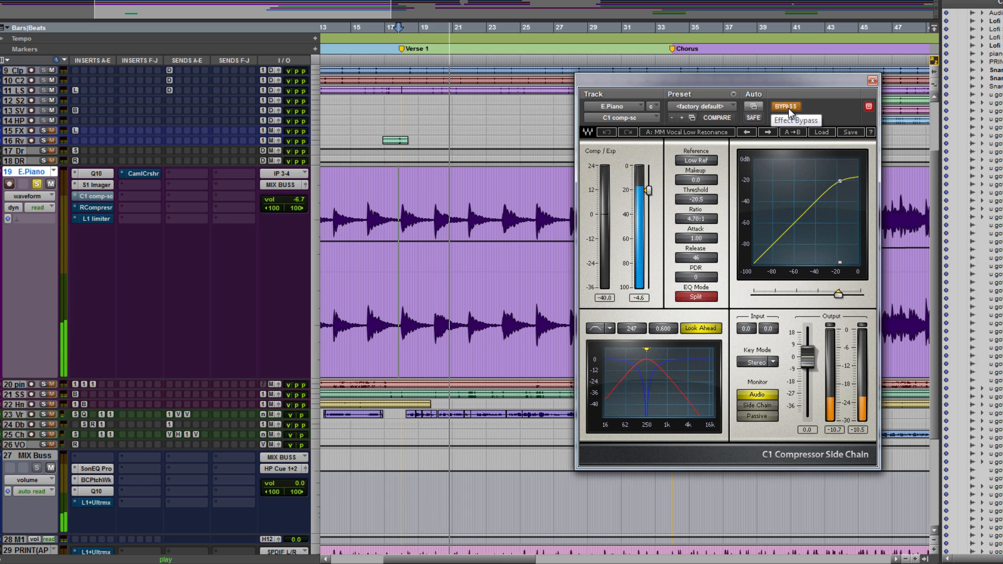
click(786, 107)
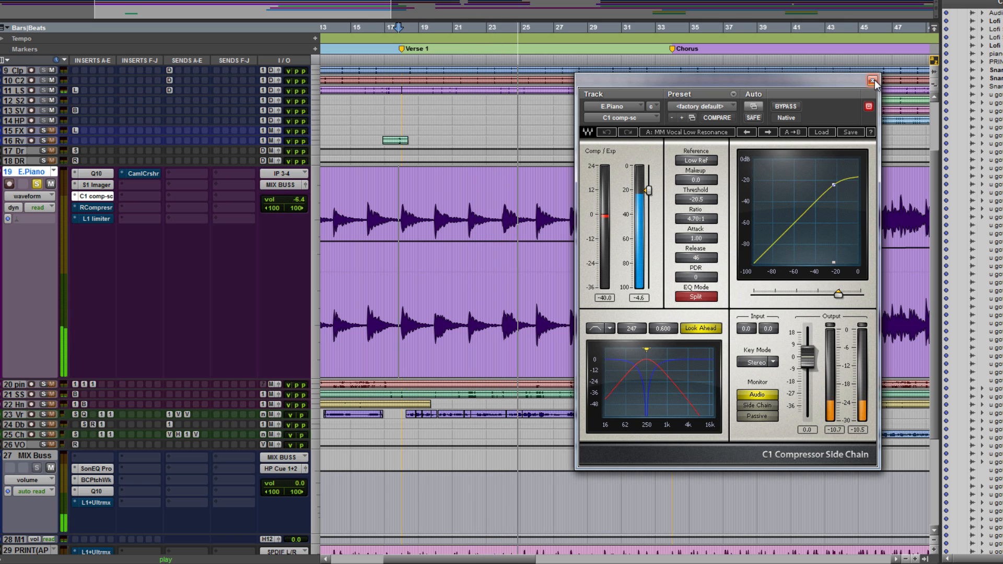
key(space)
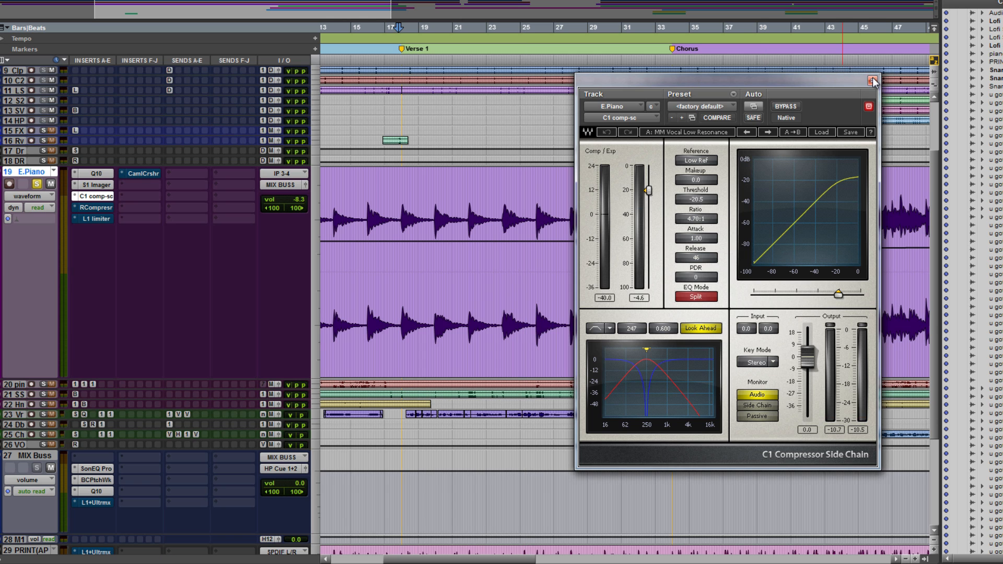
click(872, 81)
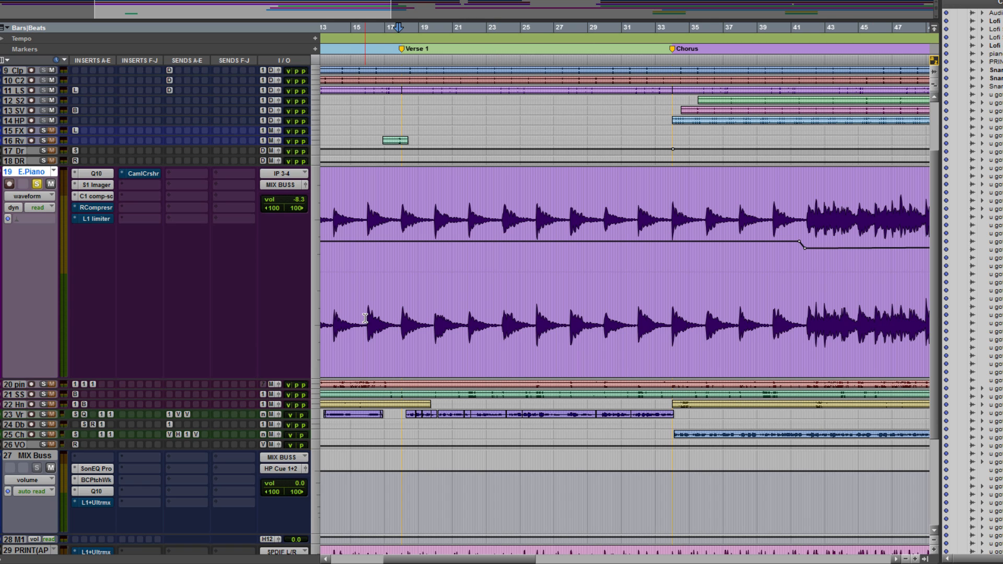
Open the RCompressor on the E.Piano track and place its window clear of the start of Verse 1
click(97, 208)
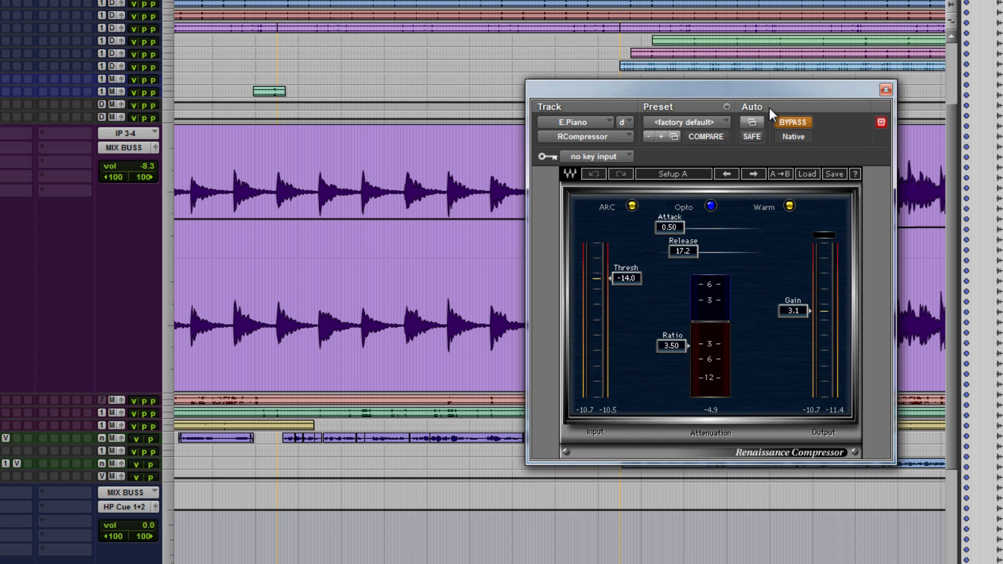
drag(717, 85, 679, 63)
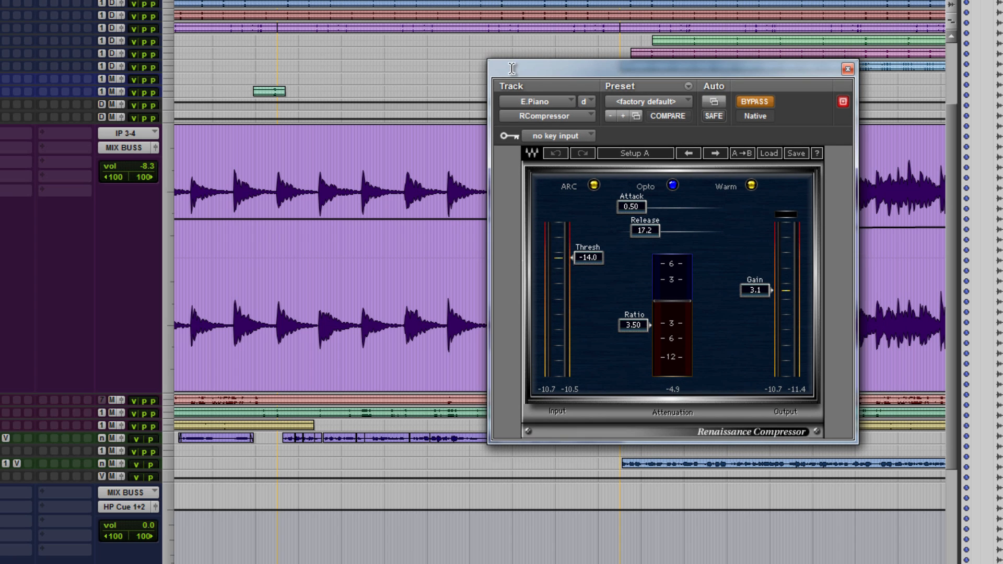
scroll(350, 238, right, 3)
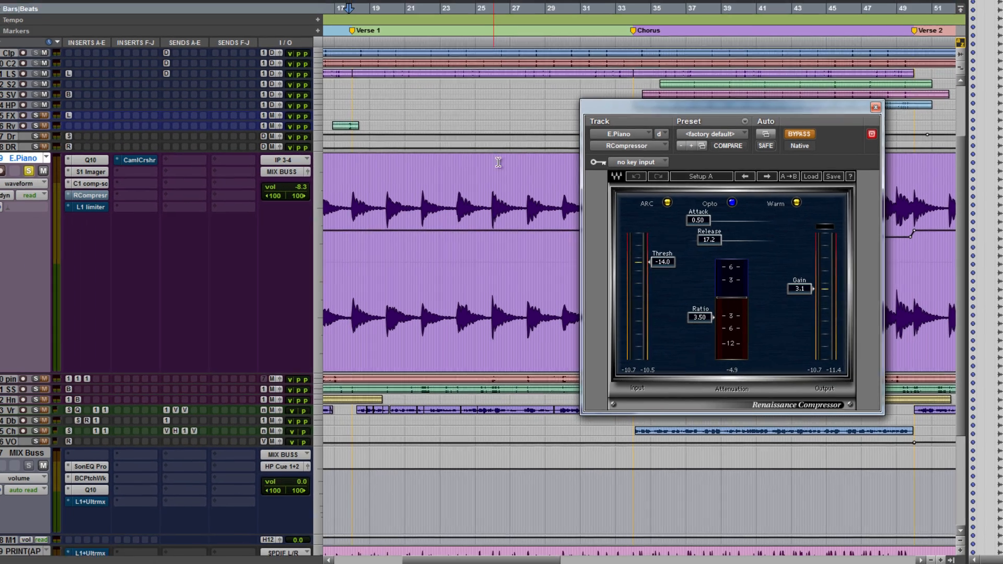
Take the RCompressor out of bypass while auditioning the E.Piano from Verse 1, and close its window
key(space)
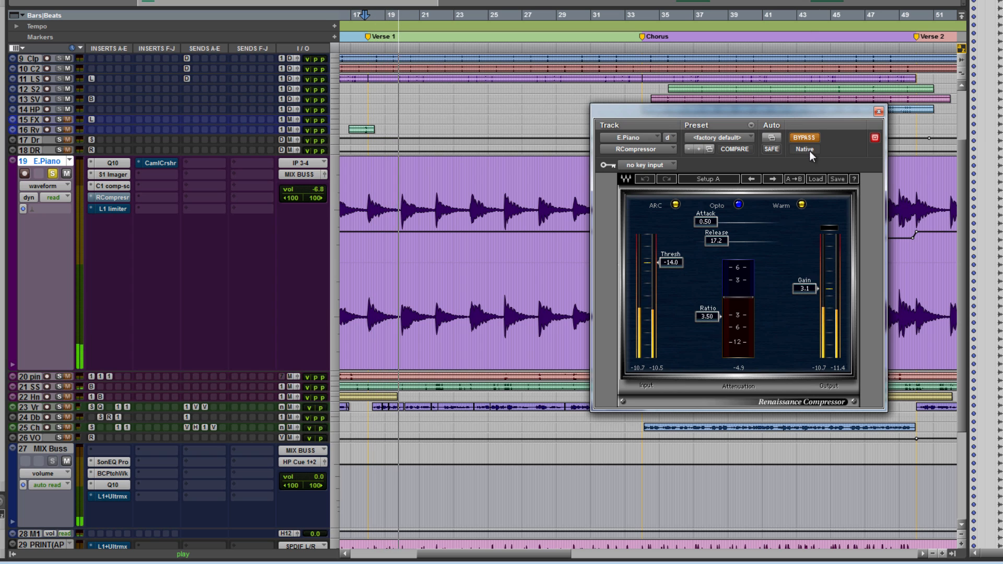
click(810, 136)
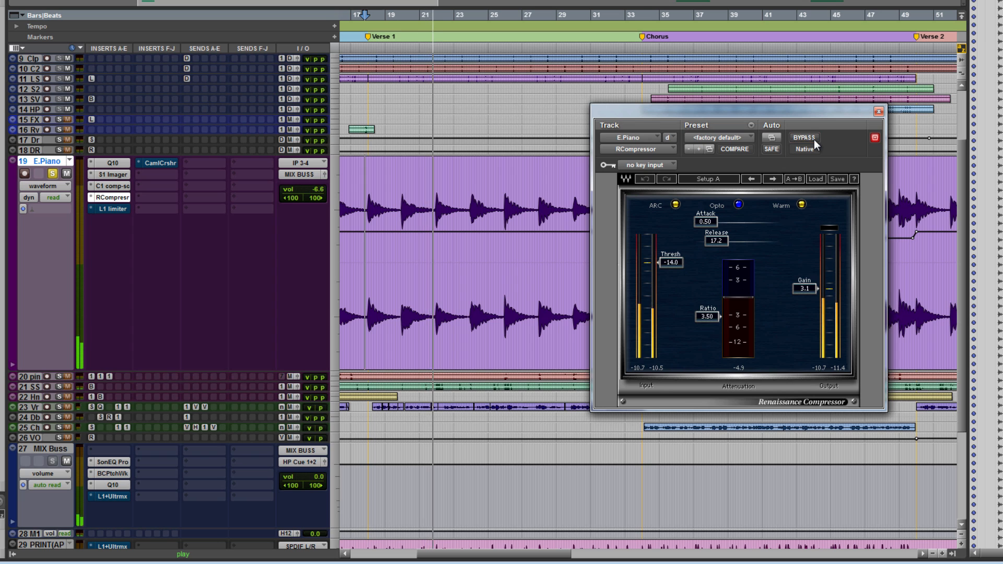
click(814, 140)
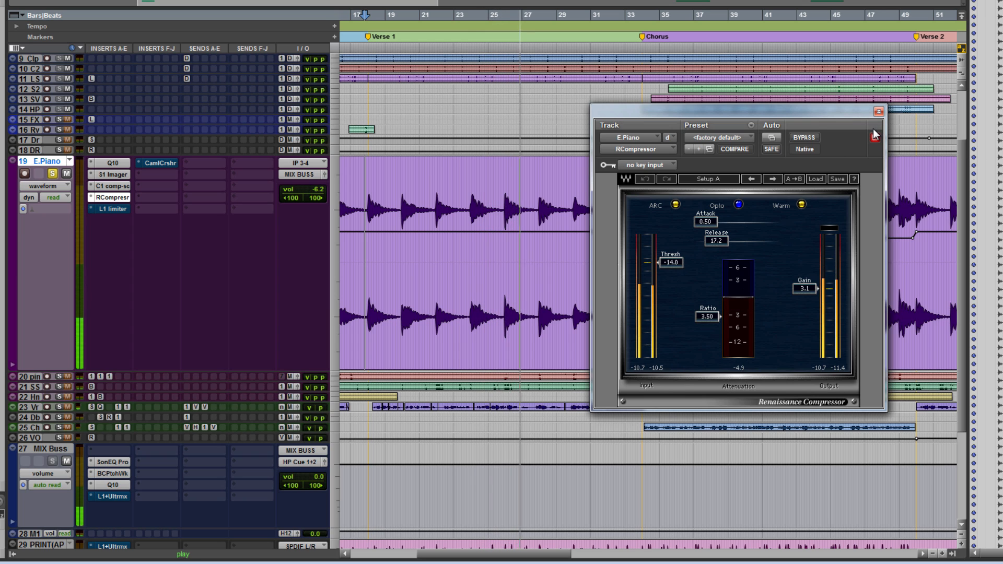
key(space)
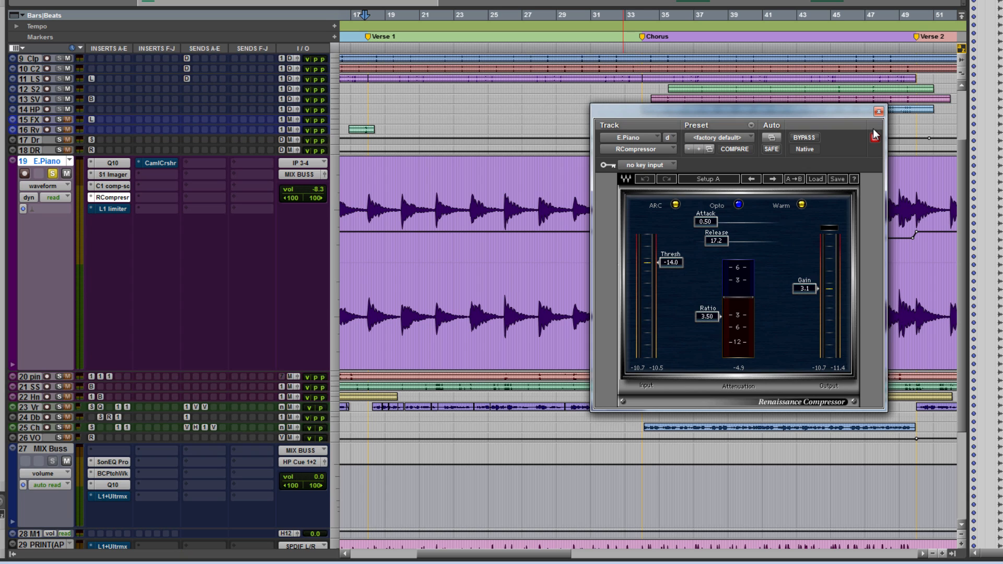
click(878, 111)
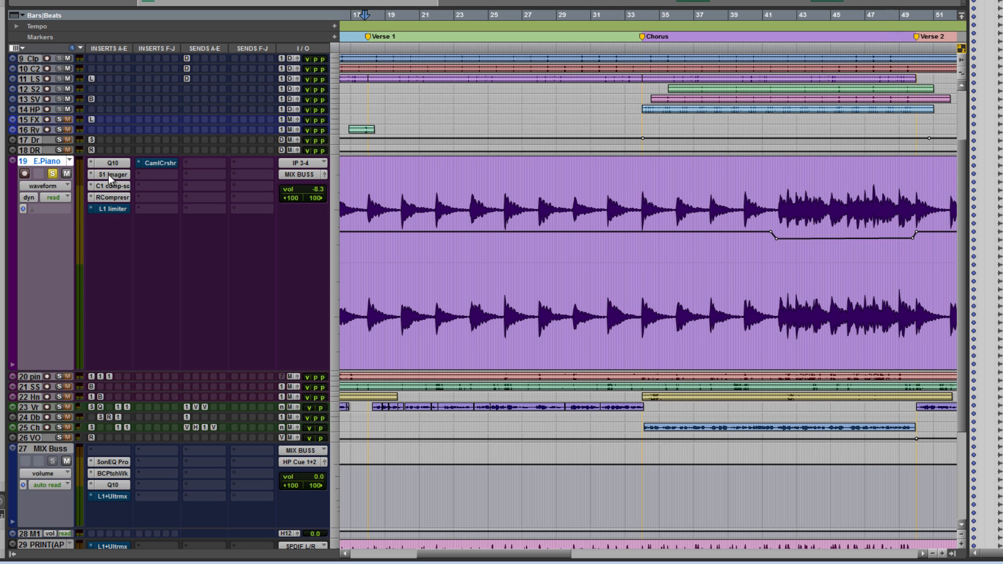
Open the L1 limiter on the E.Piano track and place its window clear of the start of Verse 1
click(113, 208)
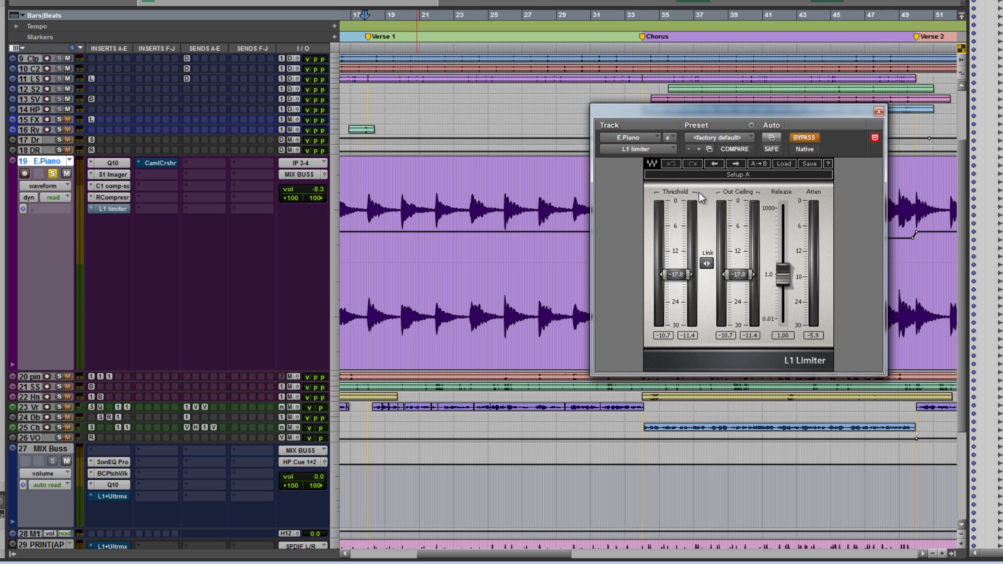
drag(754, 108, 765, 56)
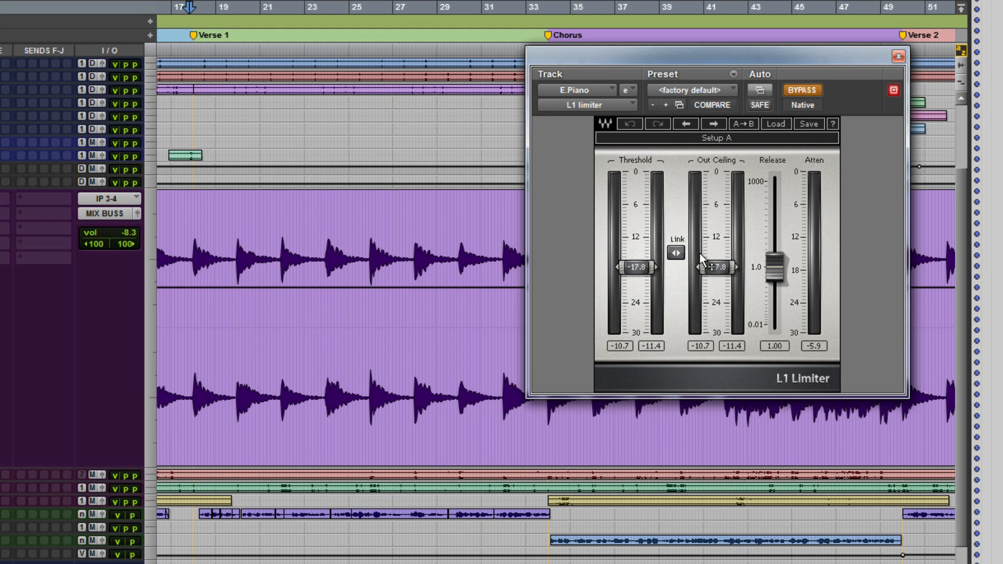
drag(712, 52, 738, 84)
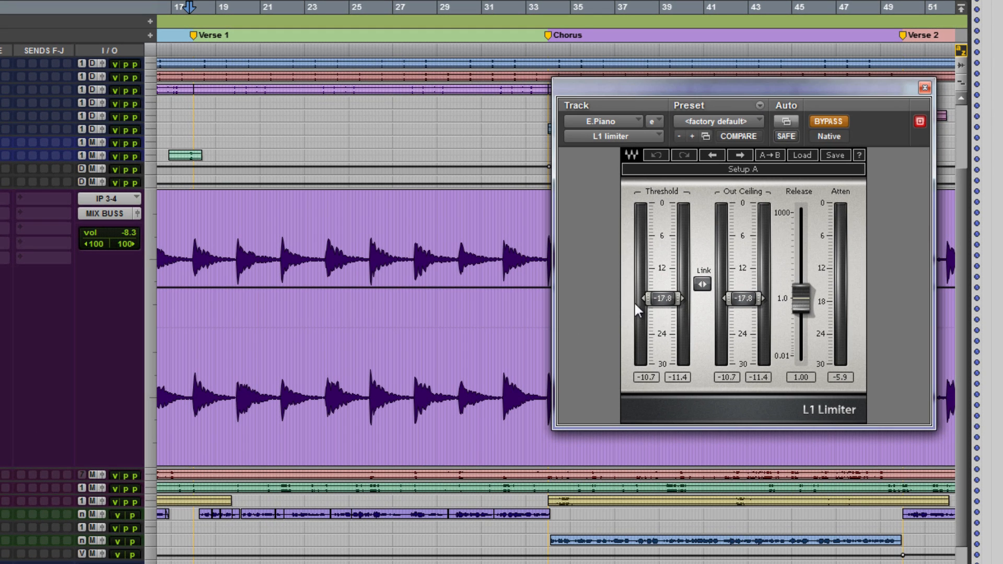
drag(708, 86, 672, 83)
Take the L1 limiter out of bypass while auditioning the E.Piano from just before Verse 1, and close its window
key(space)
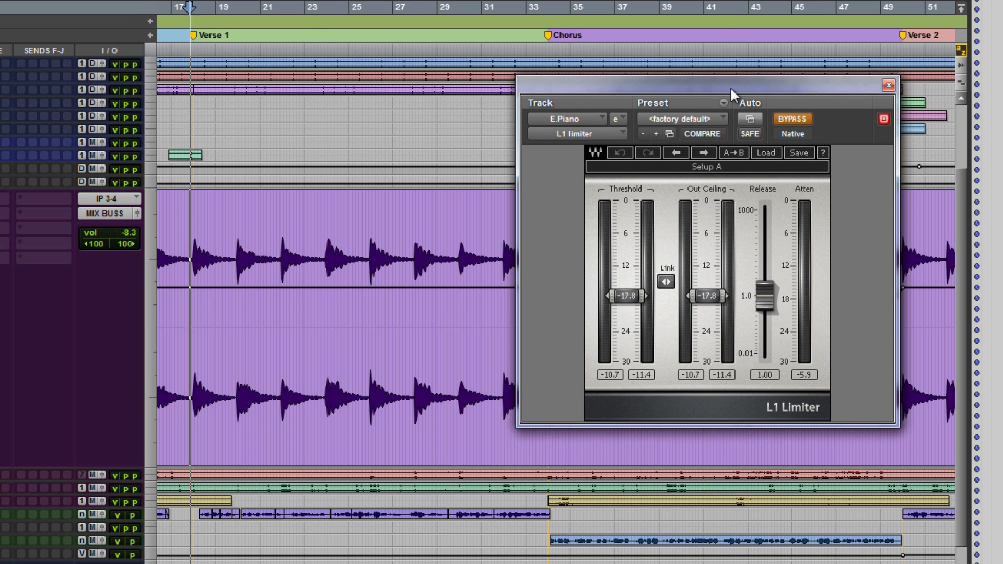
click(798, 119)
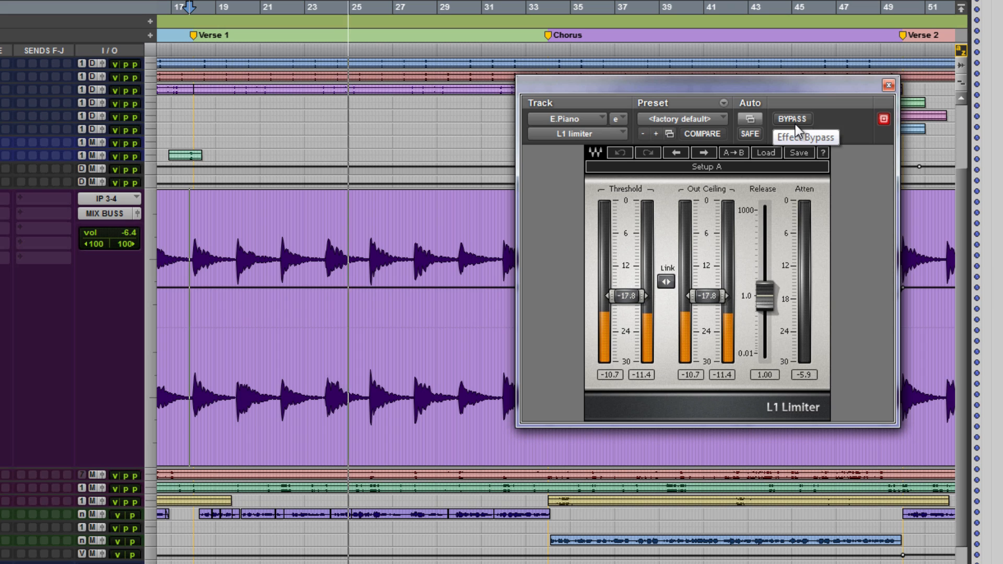
click(888, 86)
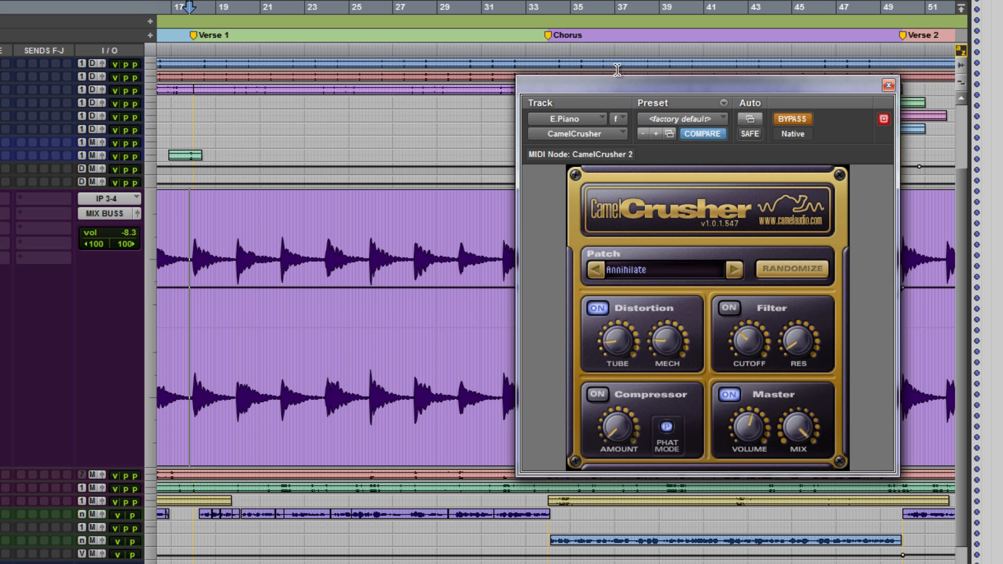
Open the E.Piano's CamelCrusher clear of the start of Verse 1, and set the playback start just before the Verse 1 marker
drag(608, 85, 648, 95)
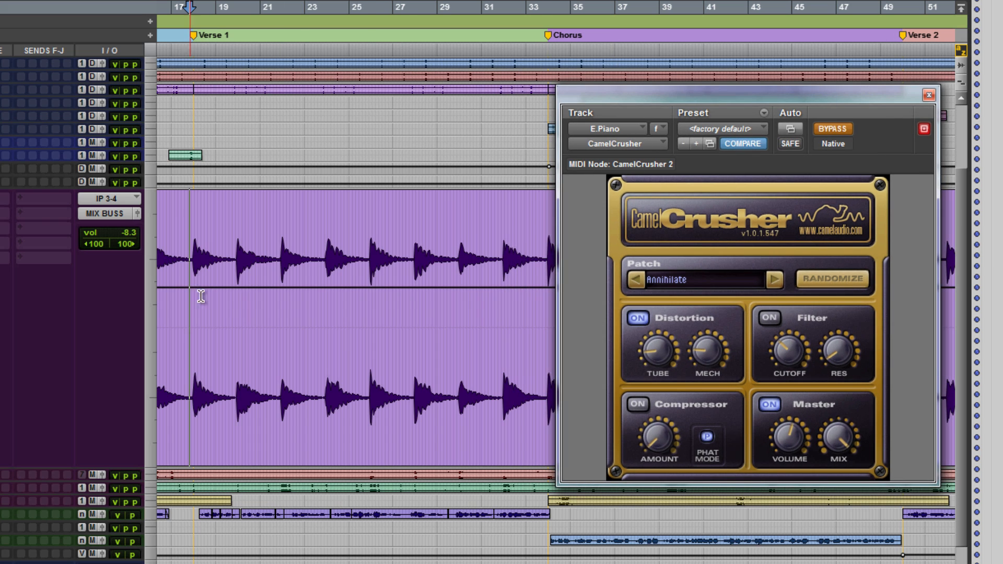
click(185, 273)
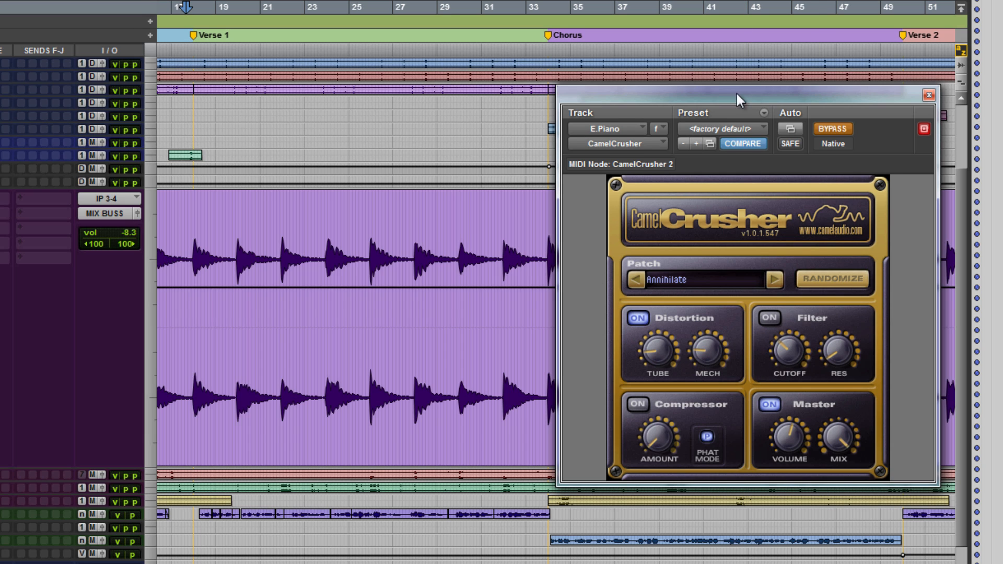
drag(736, 93, 719, 90)
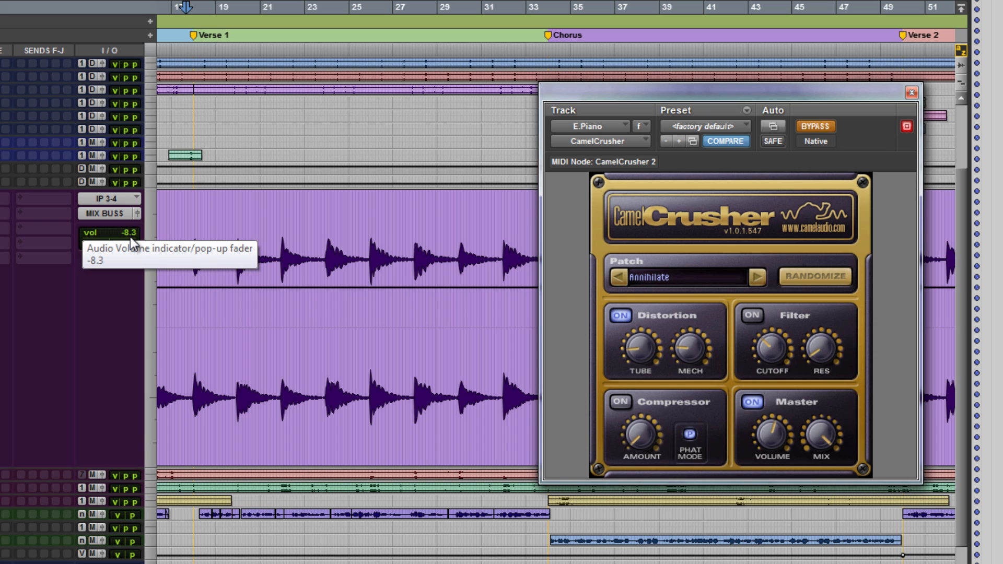
Audition the E.Piano from just before Verse 1, switching CamelCrusher's bypass off and back on to compare the sound
key(space)
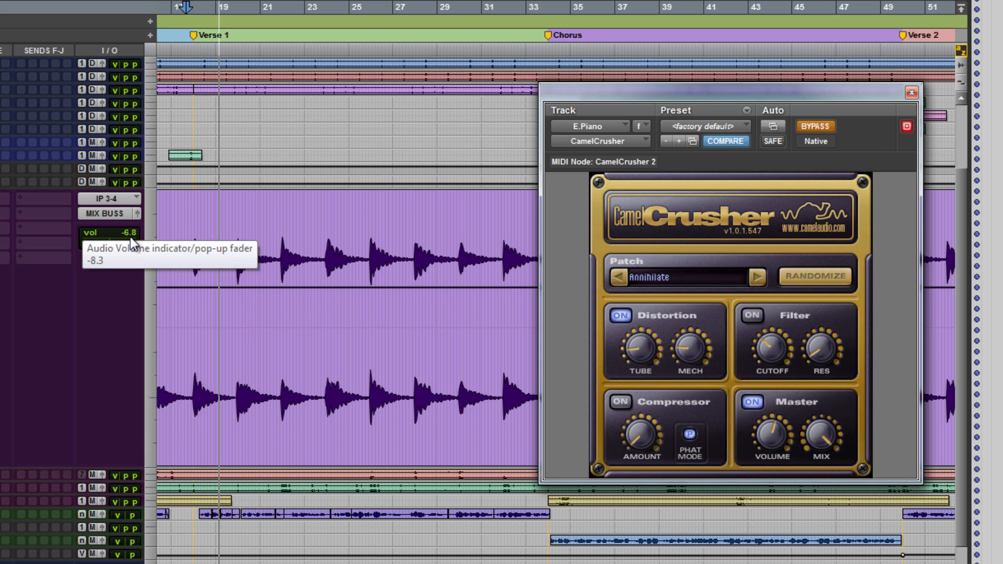
drag(675, 93, 557, 112)
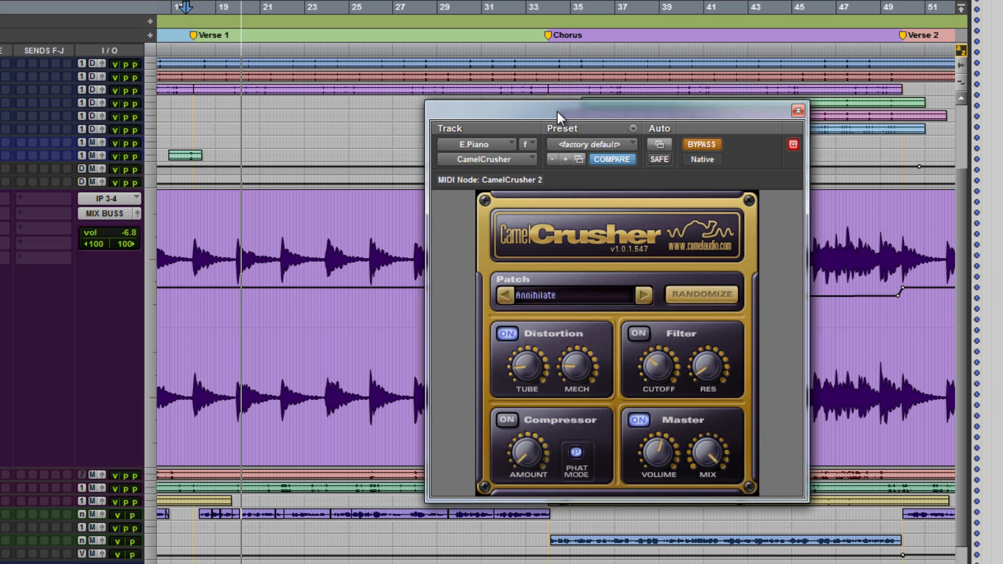
click(699, 147)
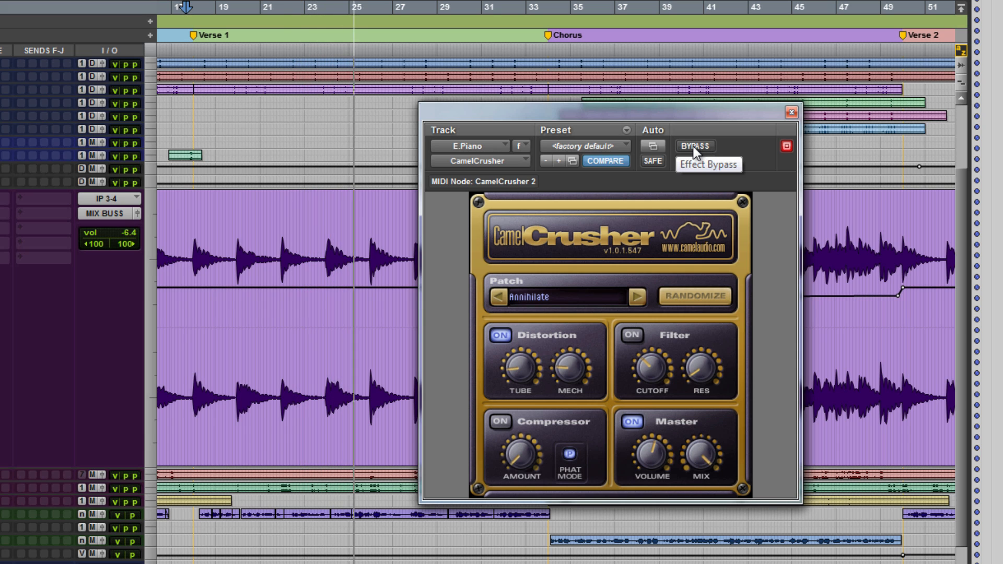
click(692, 146)
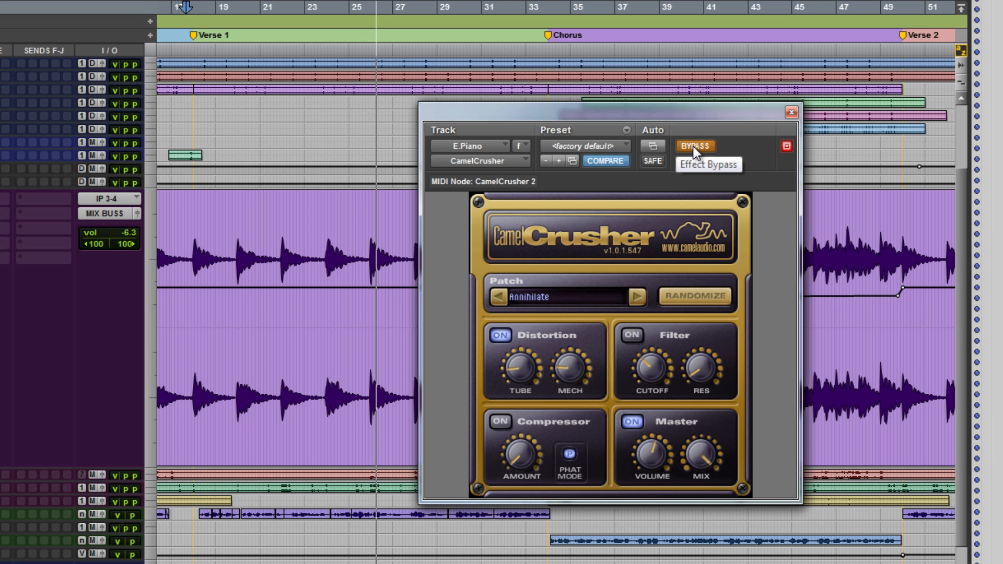
Take CamelCrusher out of bypass during playback, move its window clear of the Chorus, and stop playback
drag(657, 105, 862, 120)
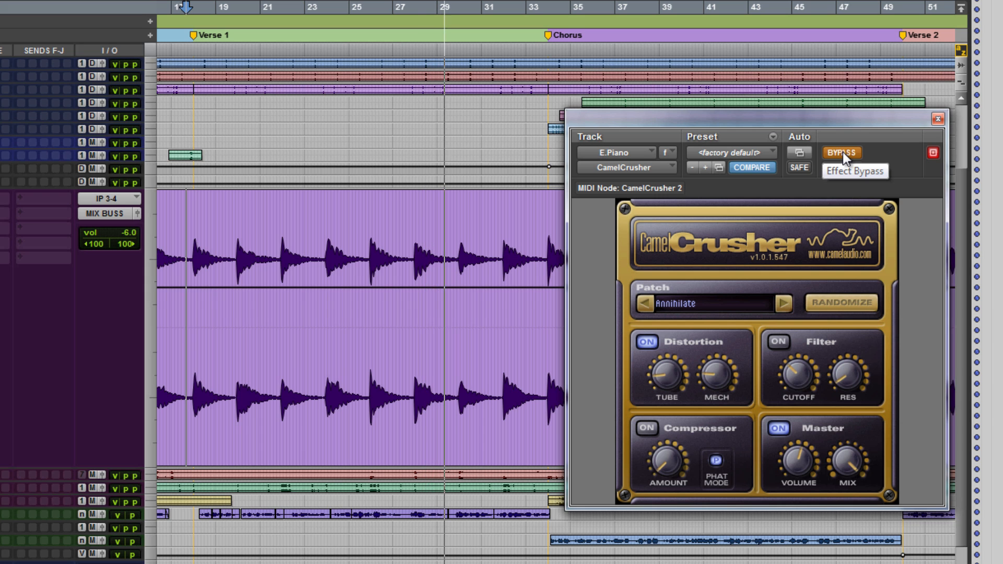
click(842, 152)
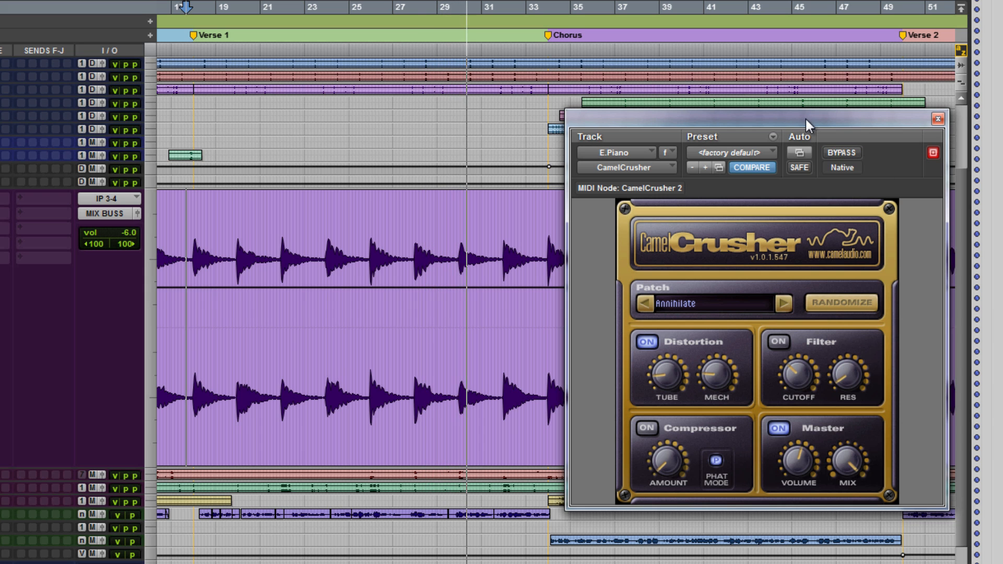
drag(805, 117, 245, 114)
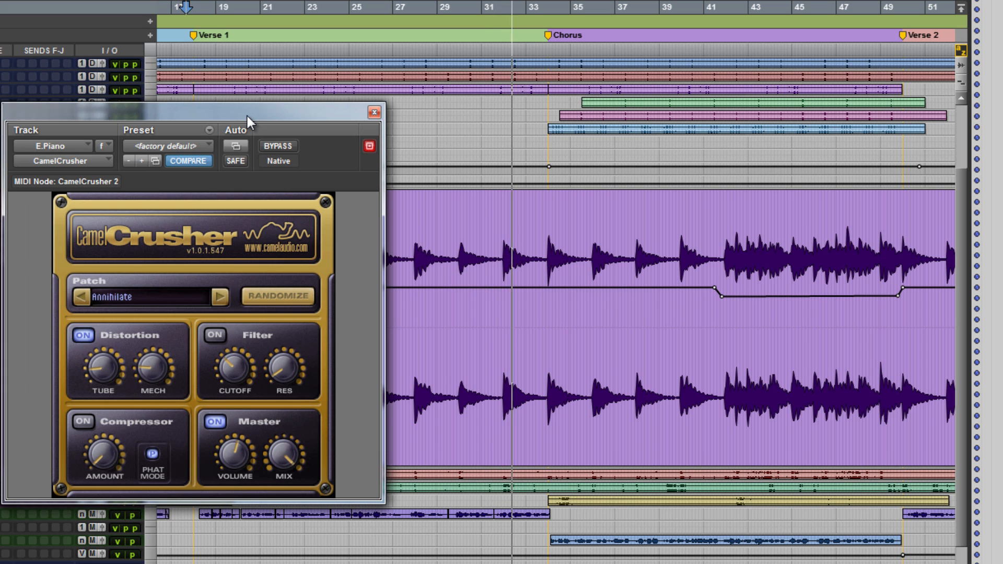
key(space)
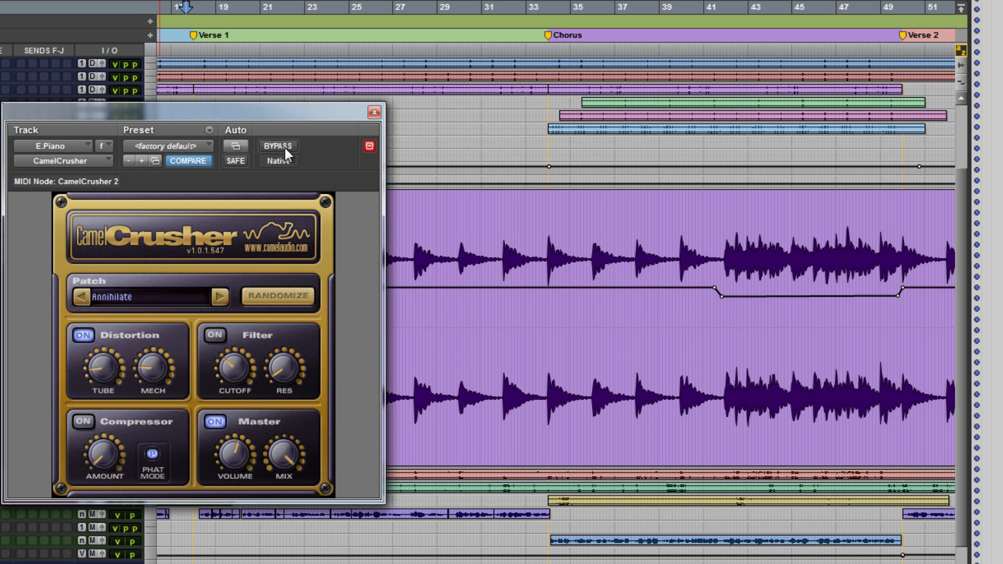
Close the CamelCrusher window and zoom the timeline out to show the song from Start to beyond Verse 2
drag(215, 112, 753, 110)
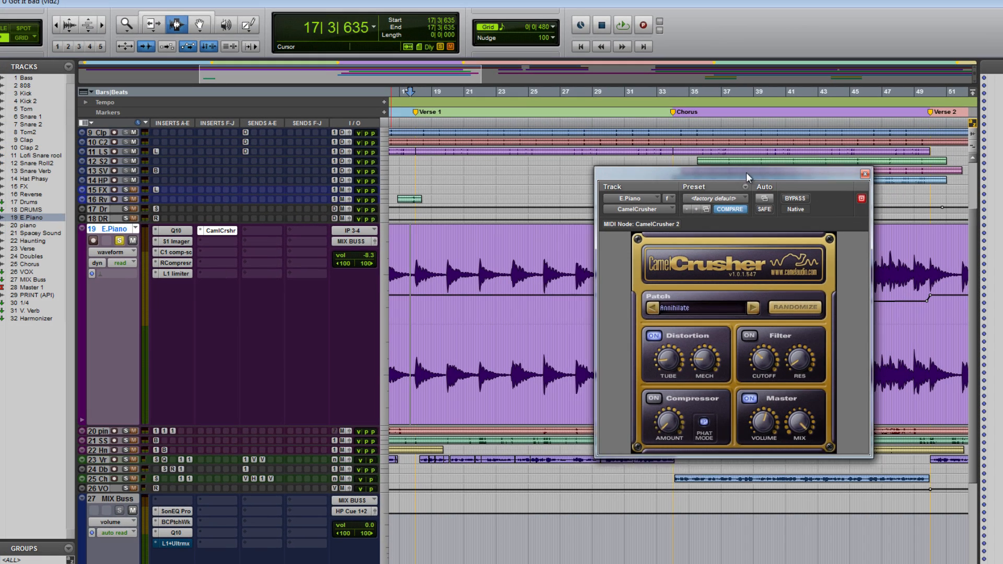
drag(777, 111, 748, 111)
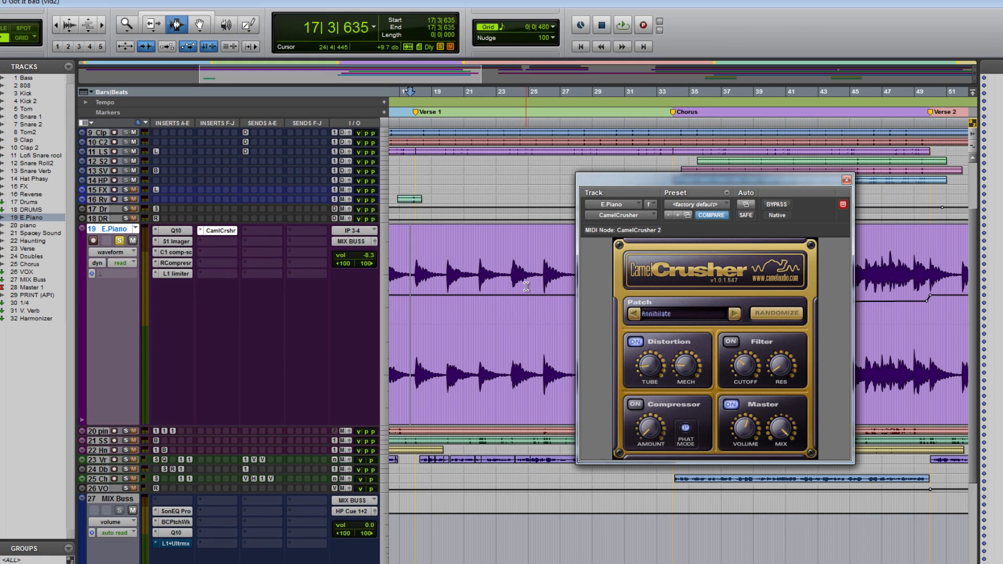
click(846, 181)
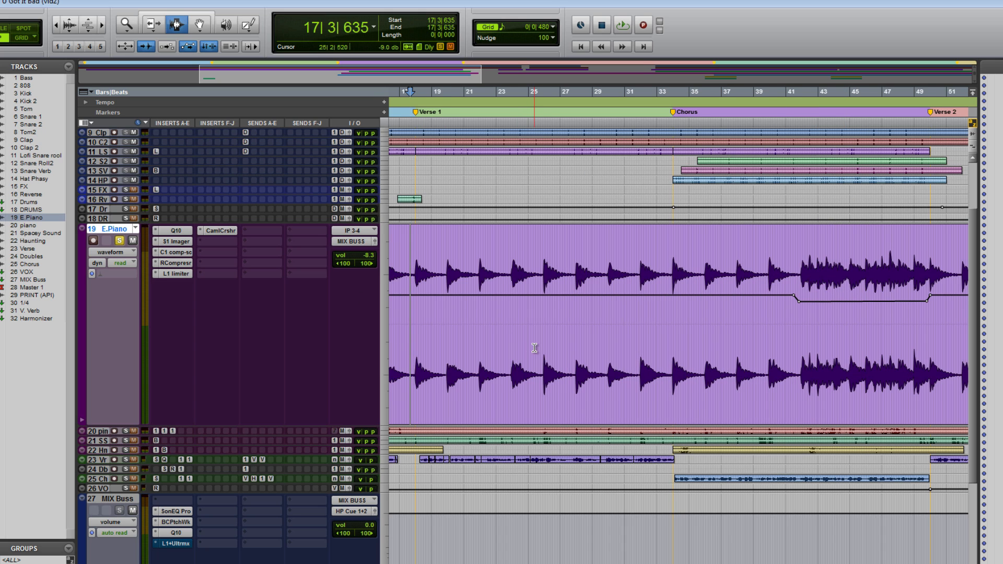
key(ctrl+bracketleft)
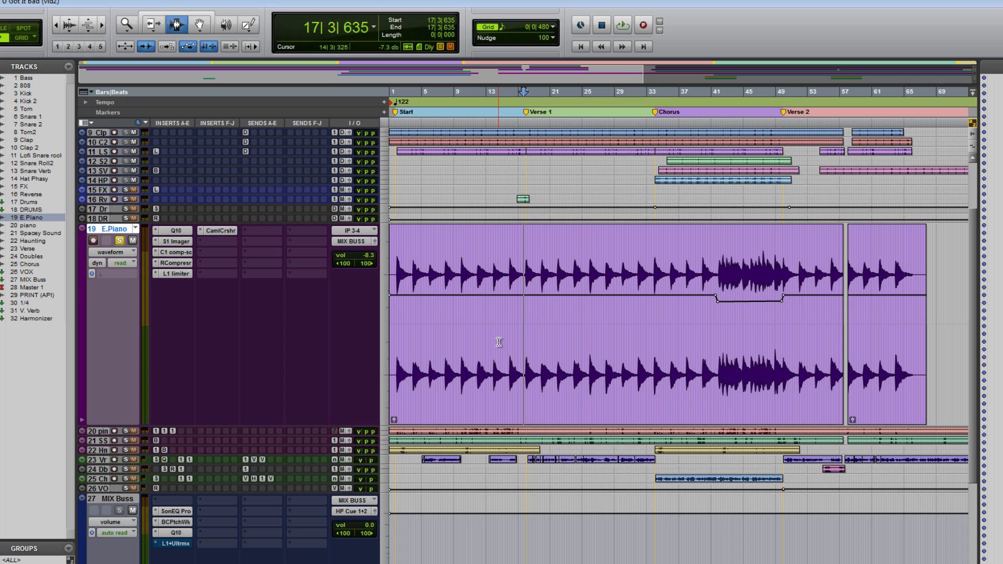